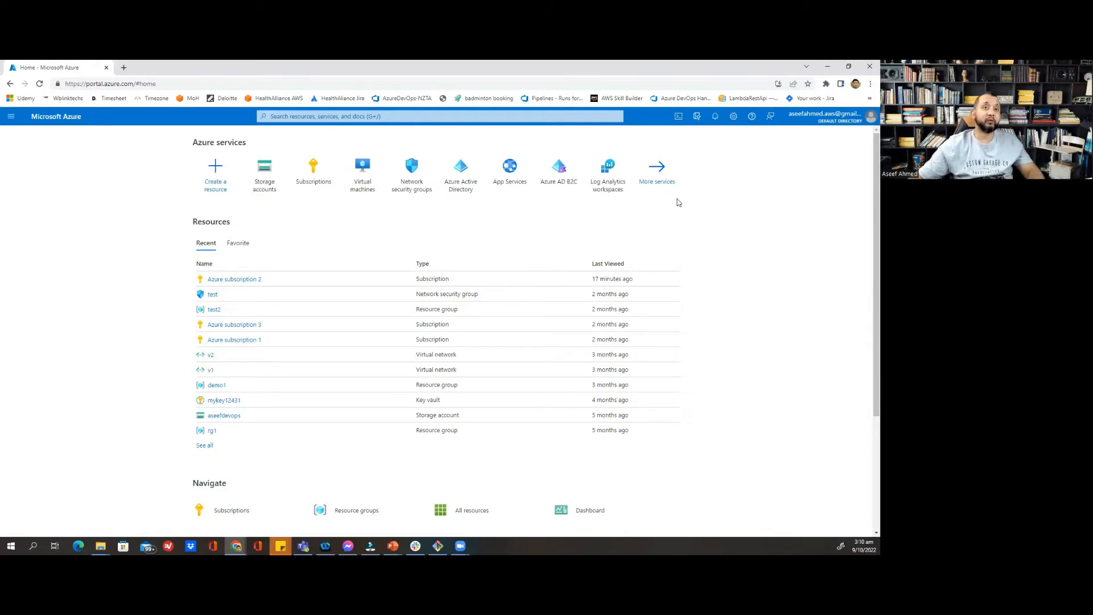
# Search the portal for 'storage acc' and go to the Storage accounts service
pyautogui.click(434, 116)
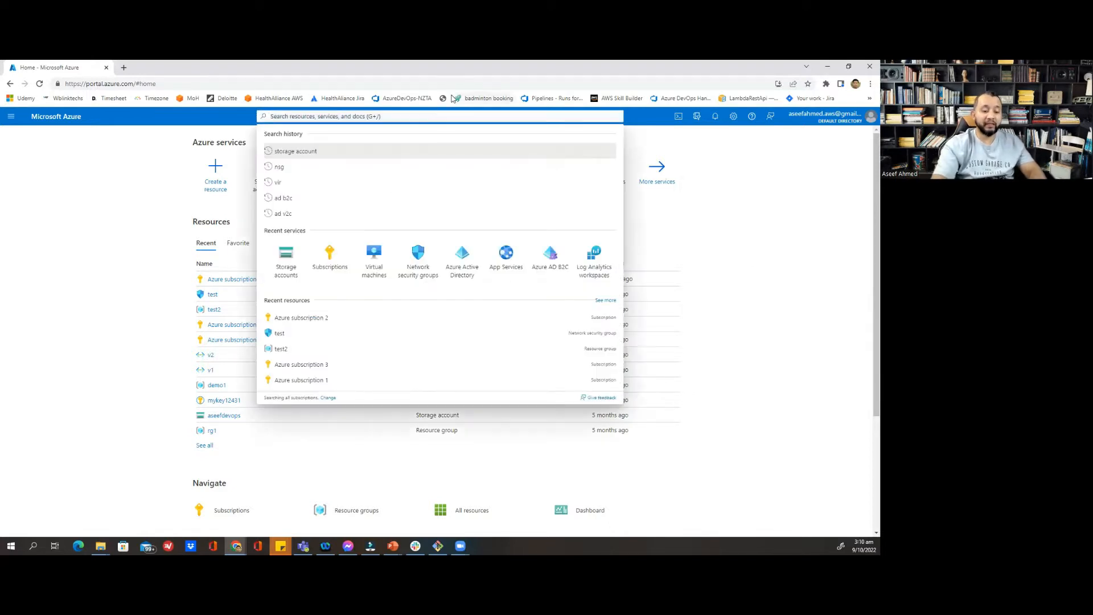
pyautogui.write('storage')
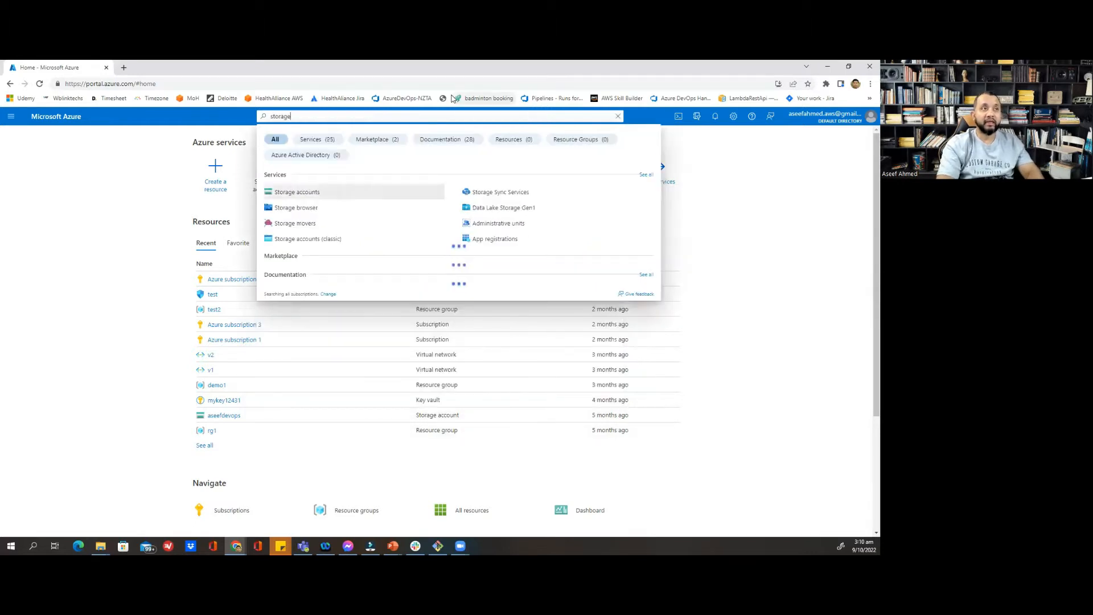
pyautogui.write(' acc')
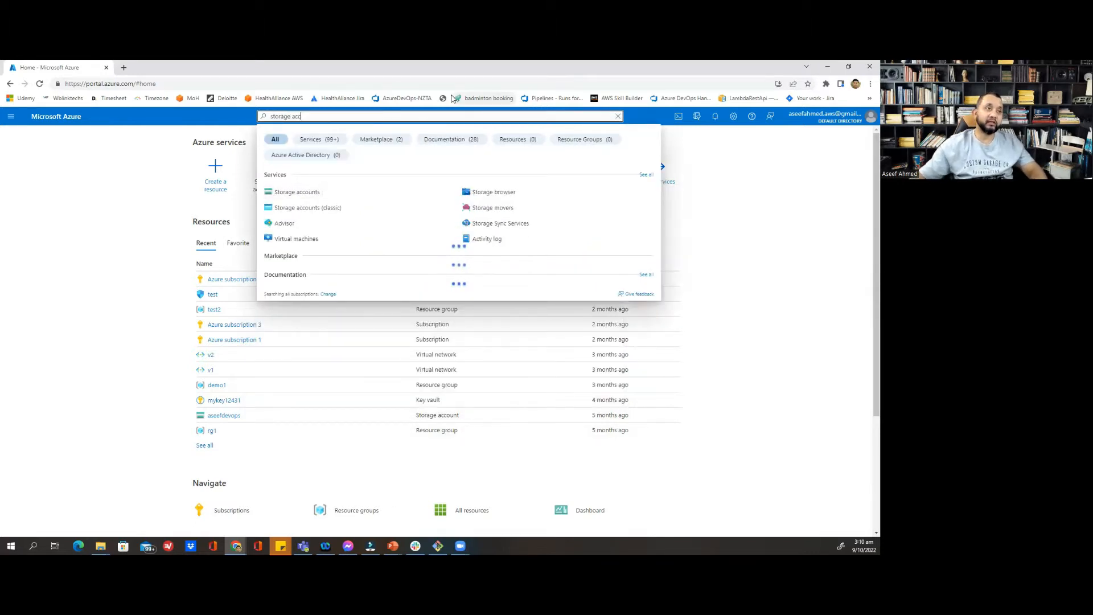
pyautogui.click(303, 200)
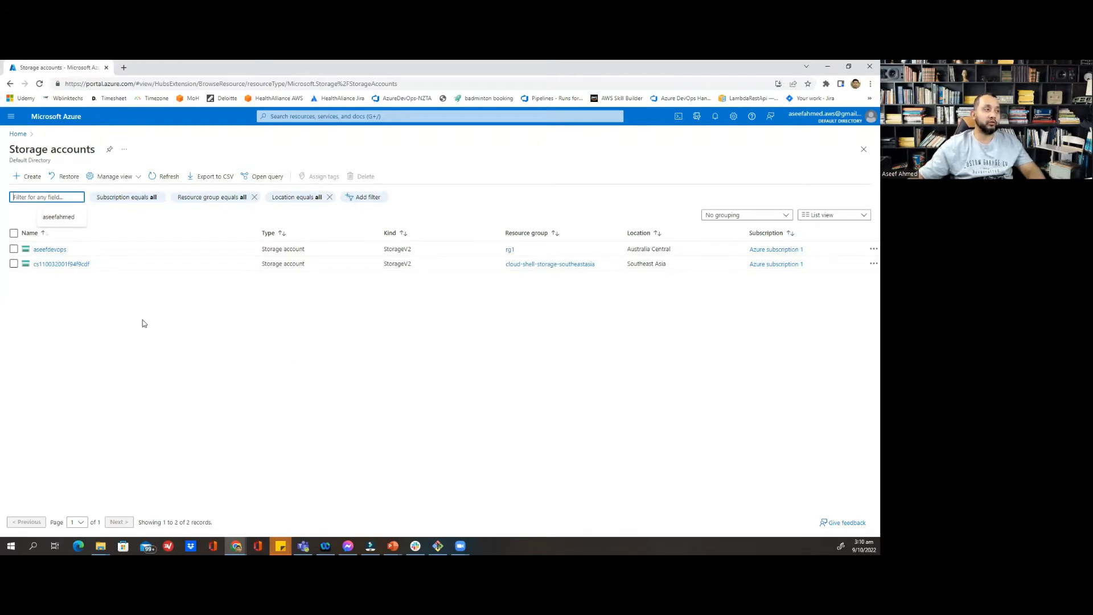
# Start a new storage account and preview its Advanced, Data protection, Encryption and Tags tabs
pyautogui.click(31, 178)
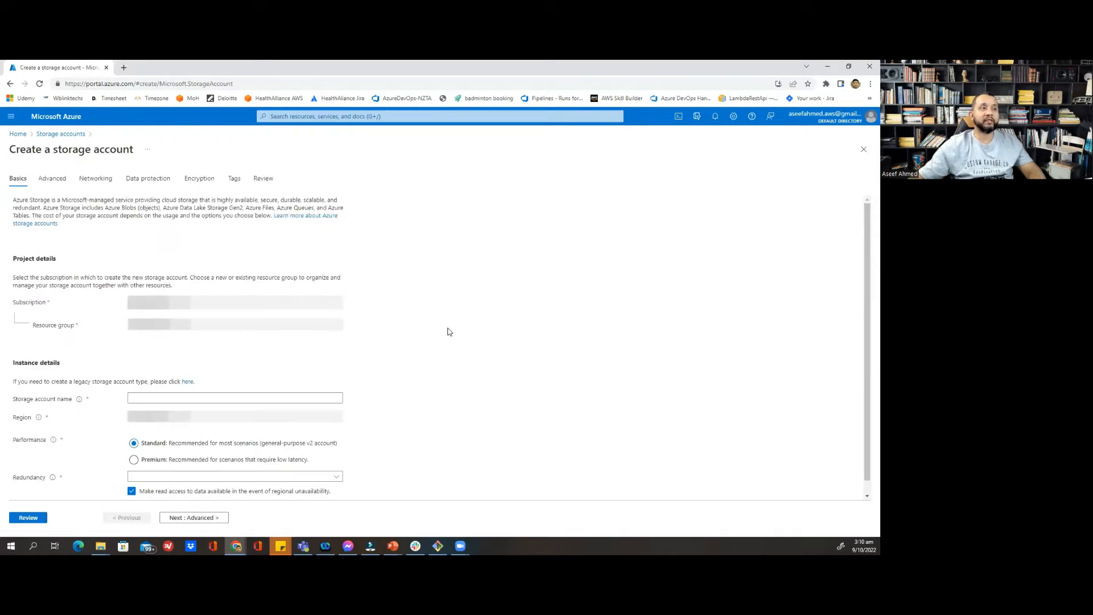
pyautogui.click(53, 180)
pyautogui.click(170, 181)
pyautogui.click(208, 180)
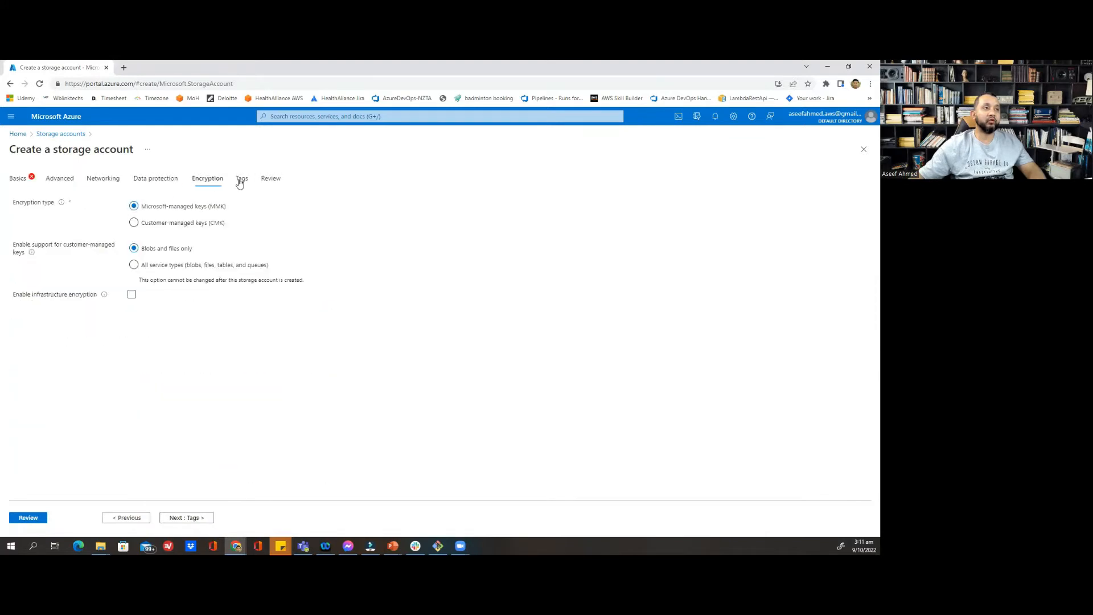
pyautogui.click(240, 180)
pyautogui.click(20, 180)
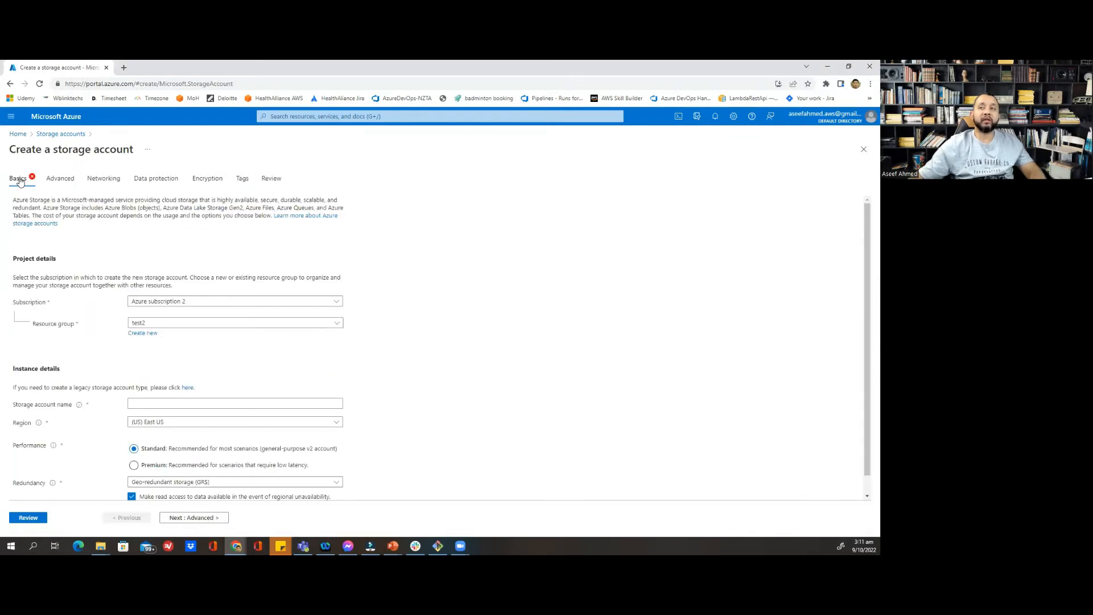
# Select Azure subscription 2 on the Basics tab and review the resource group choices
pyautogui.scroll(-1, 484, 248)
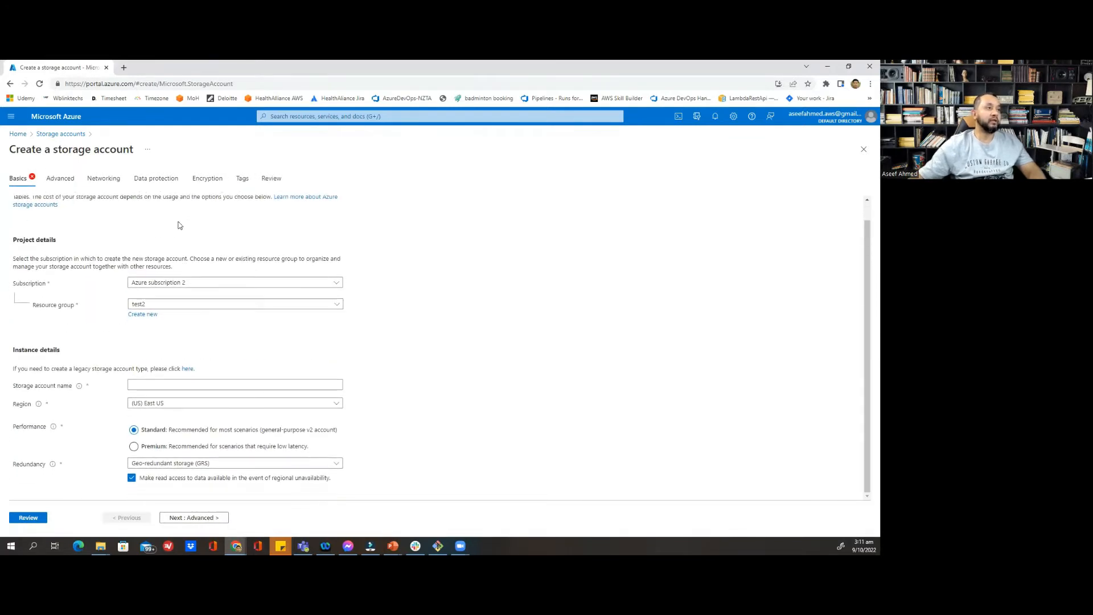
pyautogui.click(173, 283)
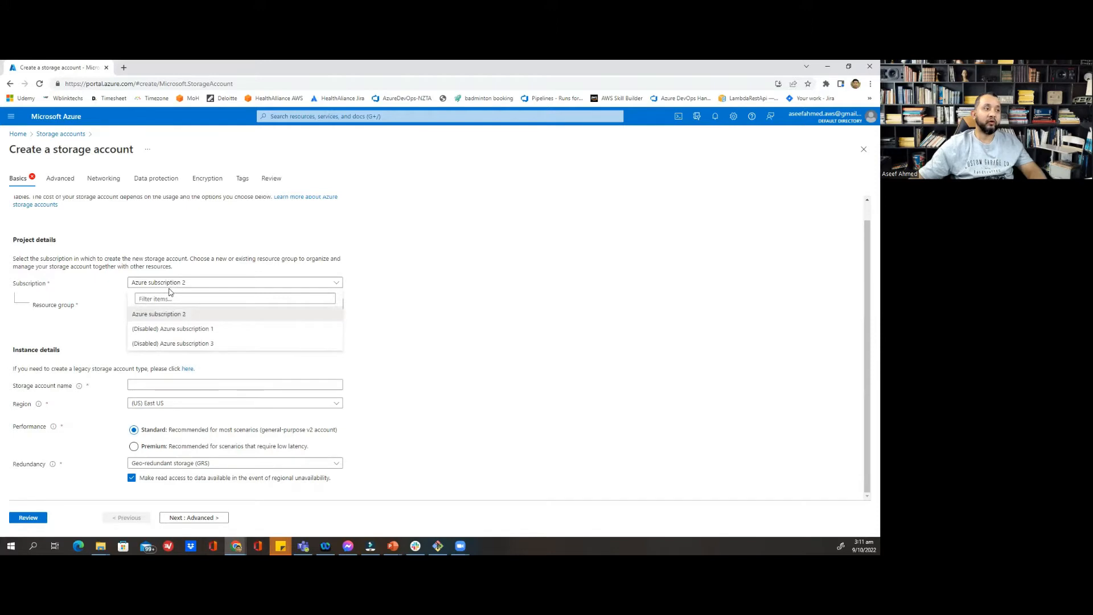
pyautogui.click(166, 316)
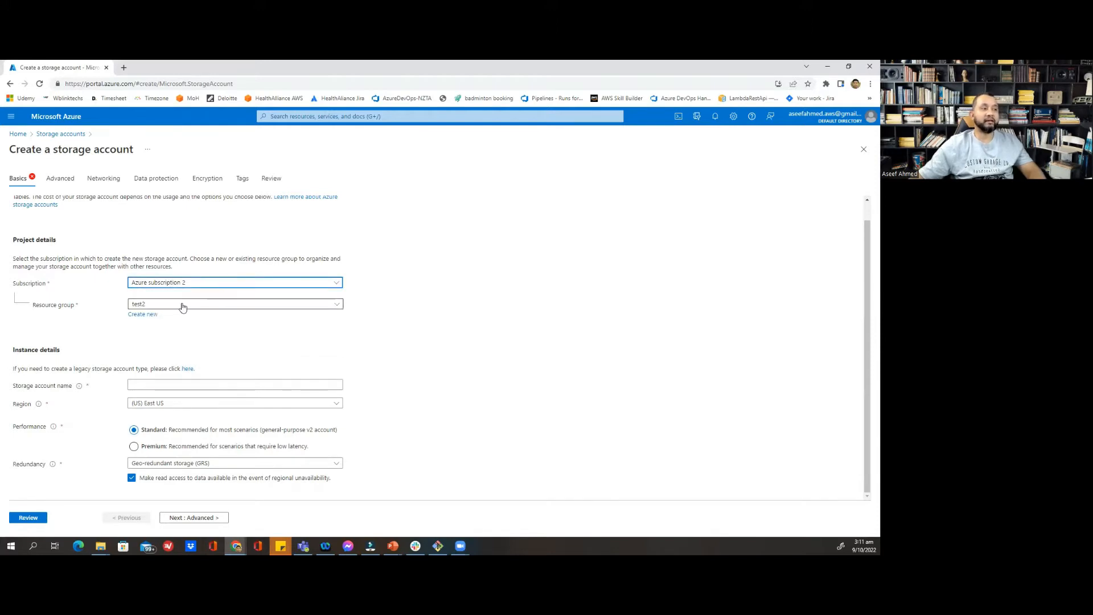
pyautogui.click(182, 305)
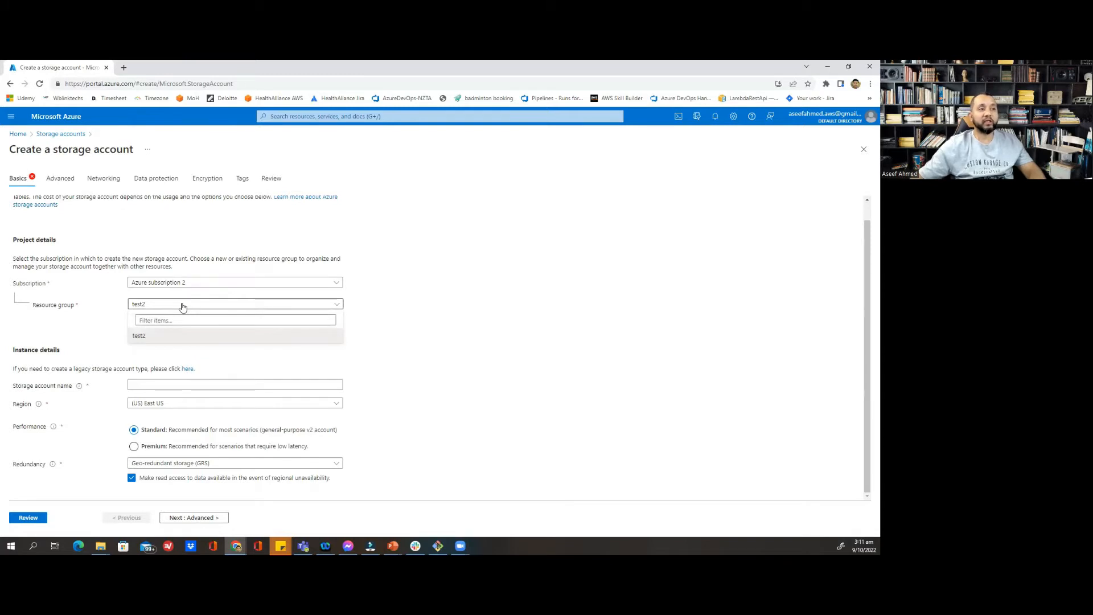
# Replace resource group test2 with a newly created resource group named myrg
pyautogui.click(389, 303)
pyautogui.click(142, 315)
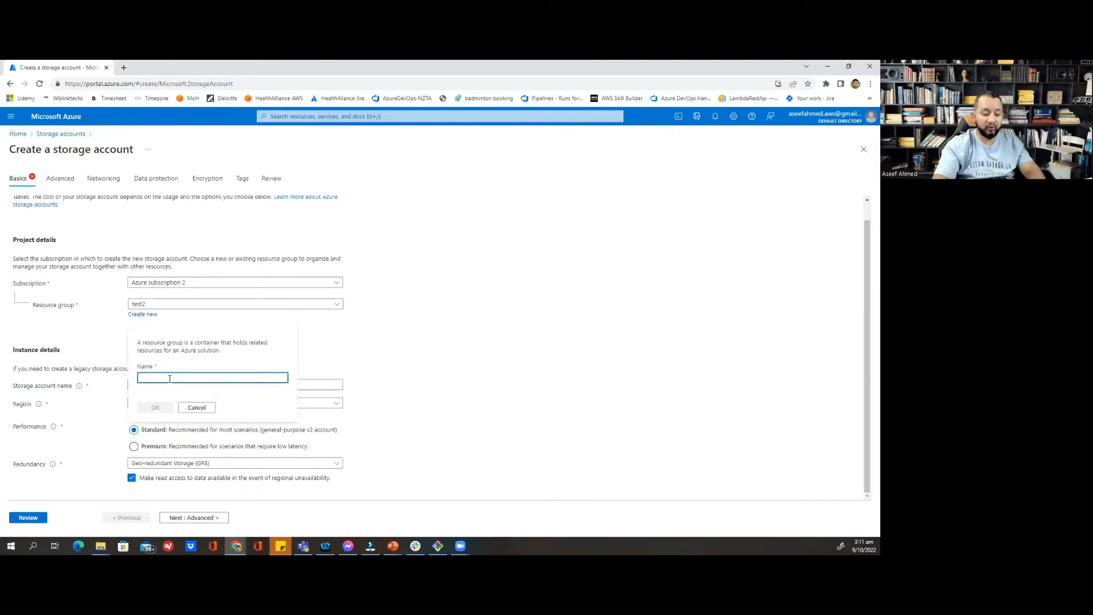
pyautogui.write('my')
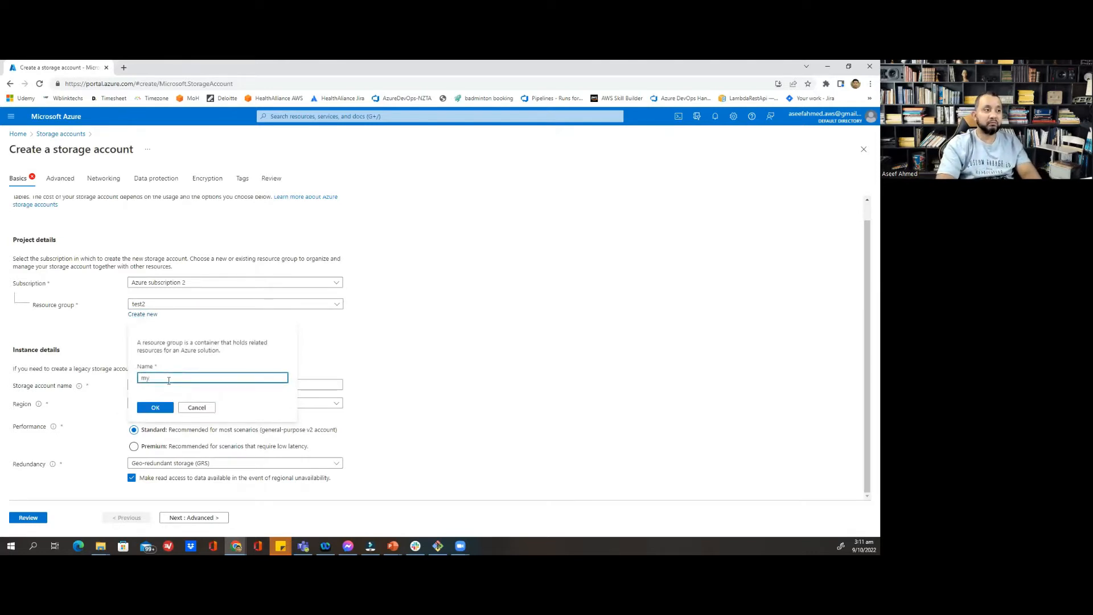
pyautogui.write('r')
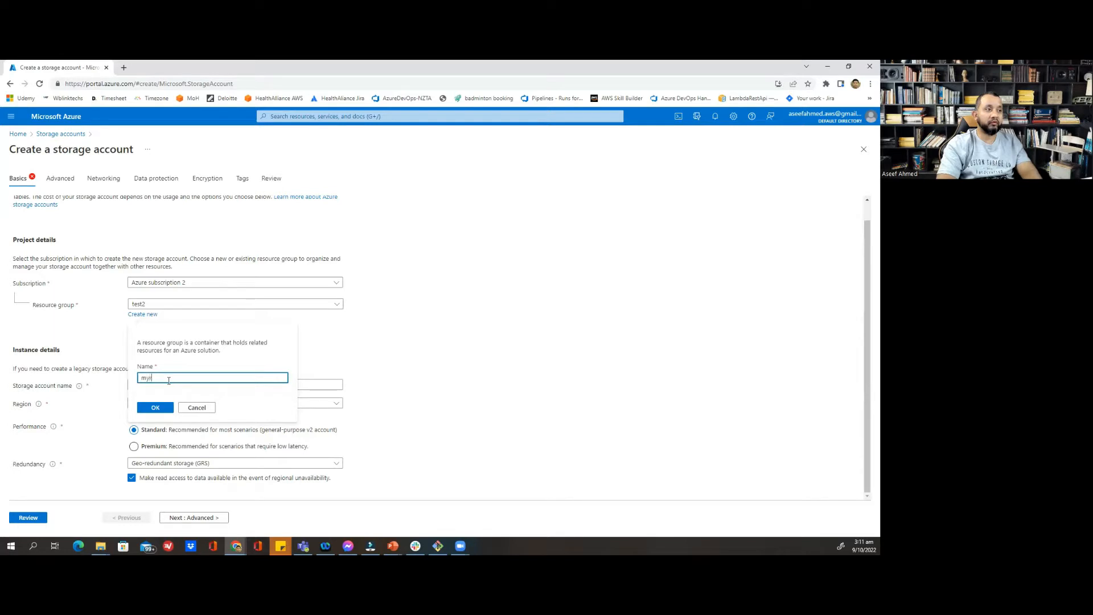
pyautogui.write('g')
pyautogui.click(159, 407)
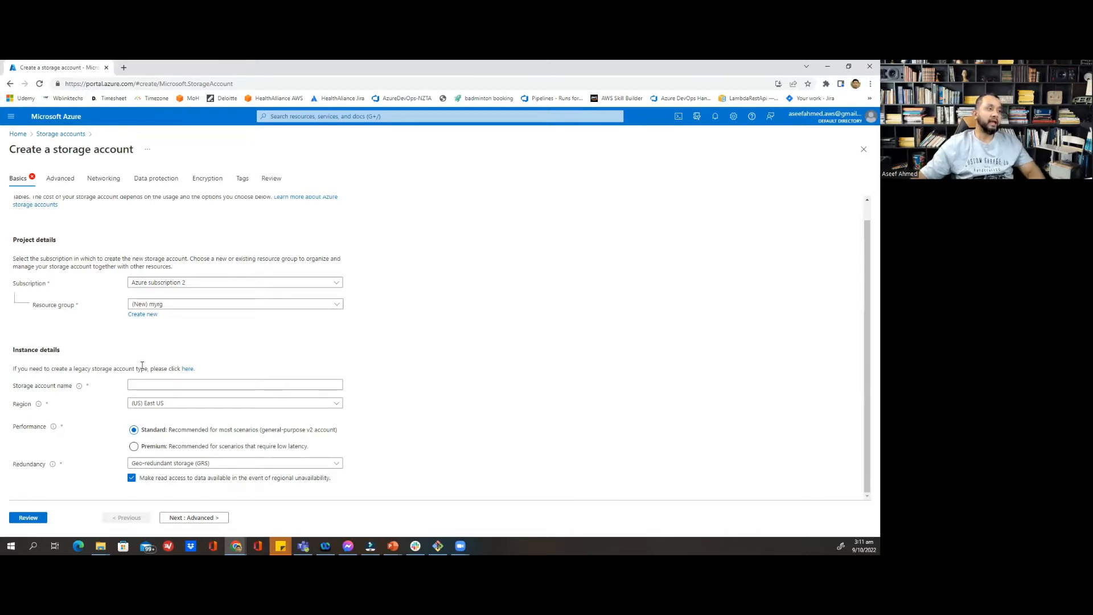
pyautogui.click(168, 381)
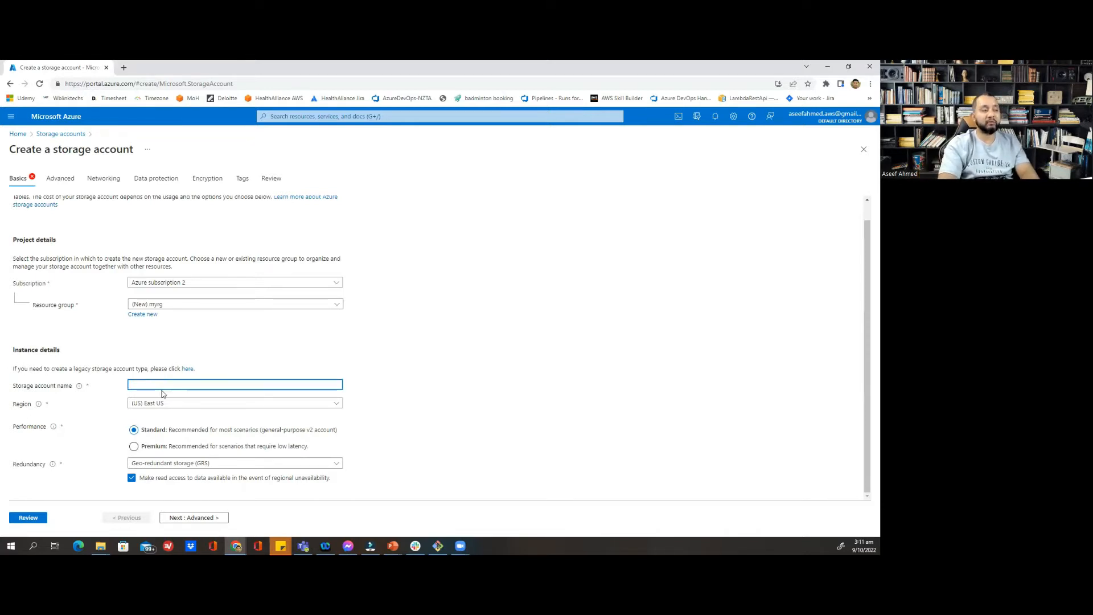
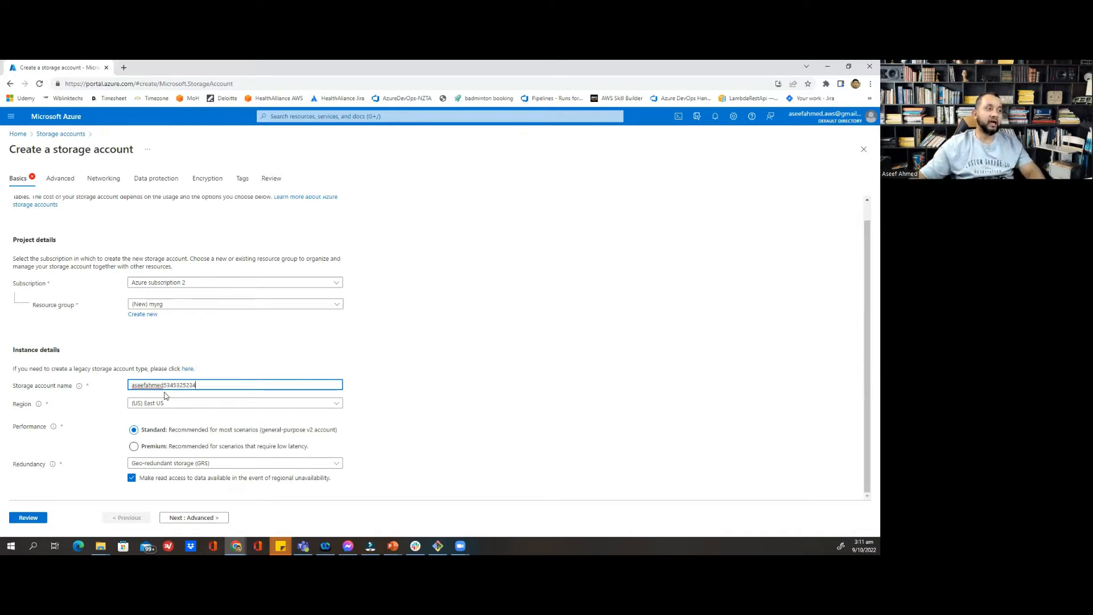
# Enter a unique storage account name and keep the region at (US) East US
pyautogui.click(165, 404)
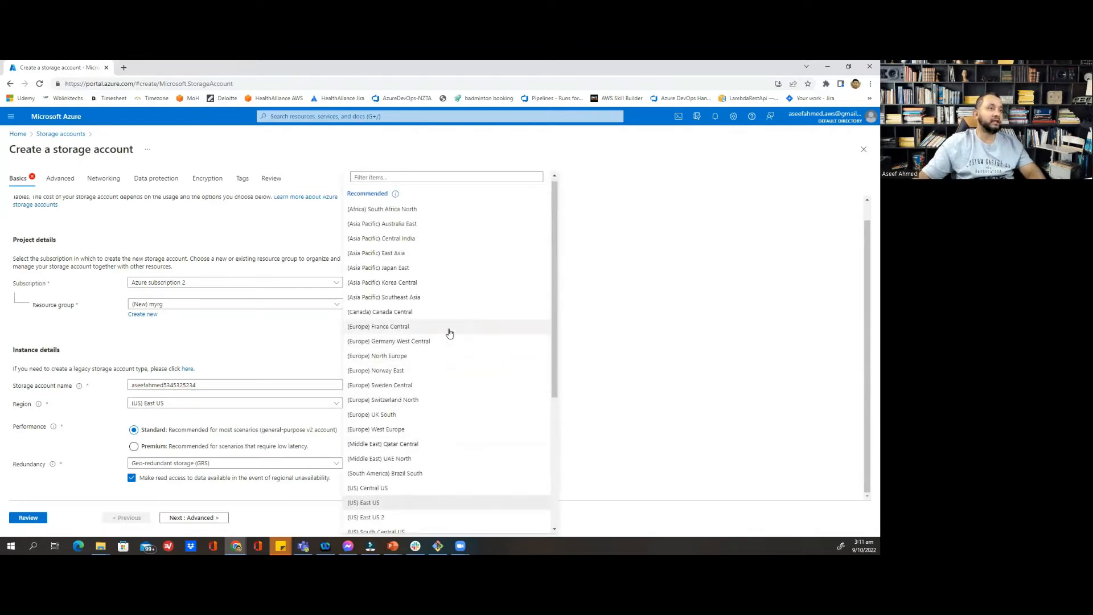
pyautogui.click(652, 309)
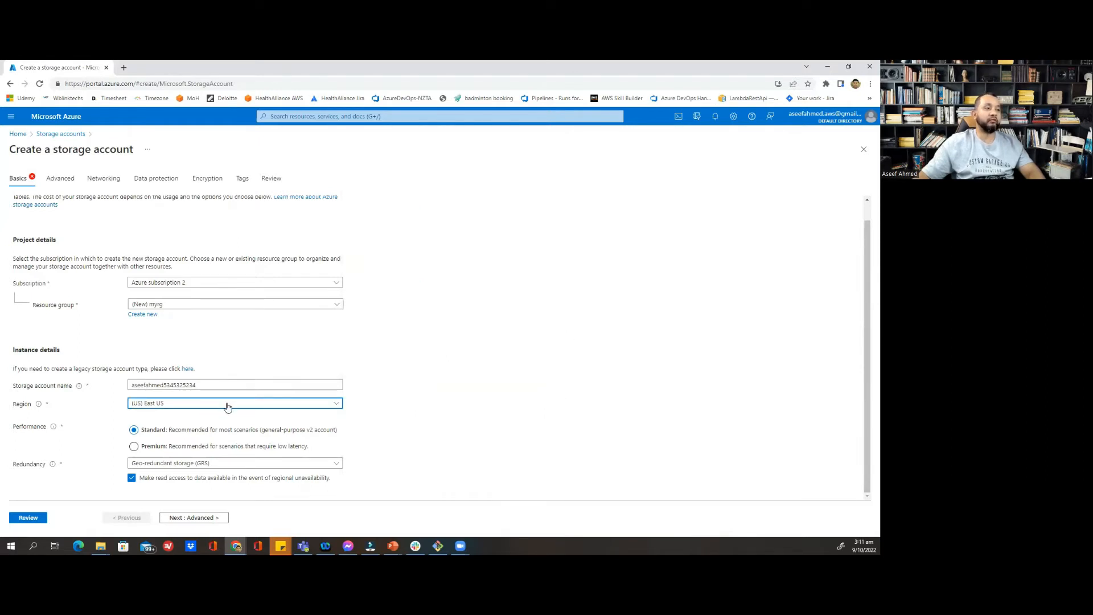
pyautogui.click(455, 380)
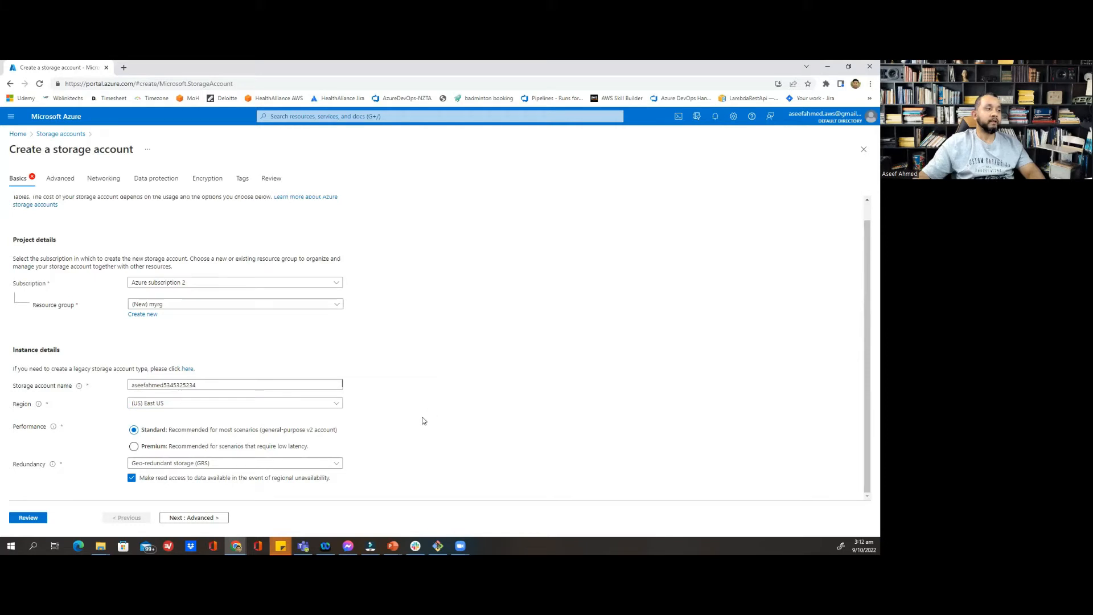
pyautogui.doubleClick(27, 427)
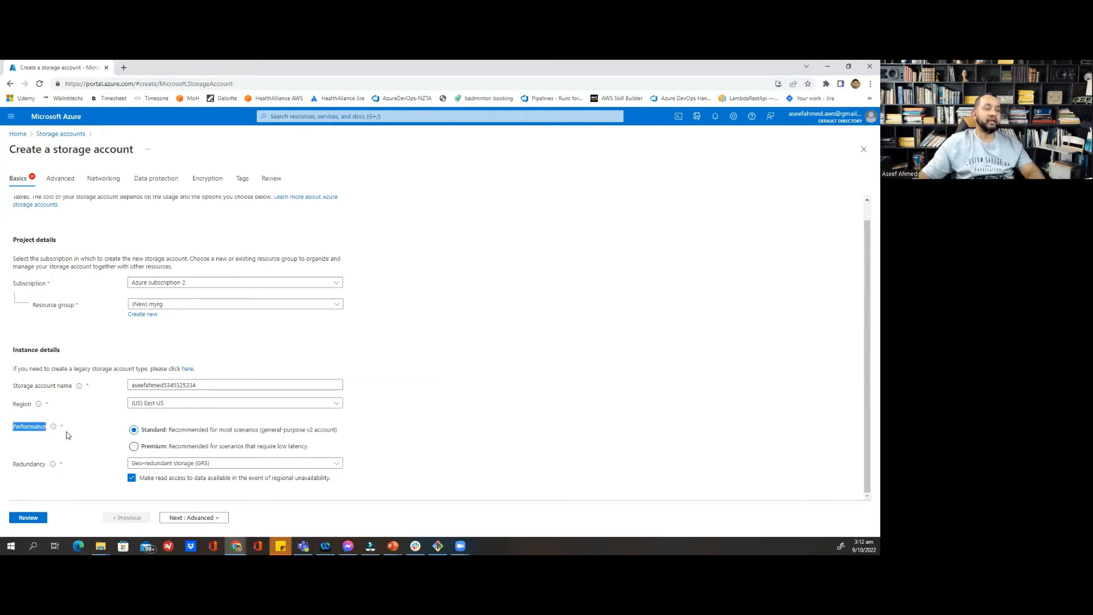
pyautogui.click(153, 446)
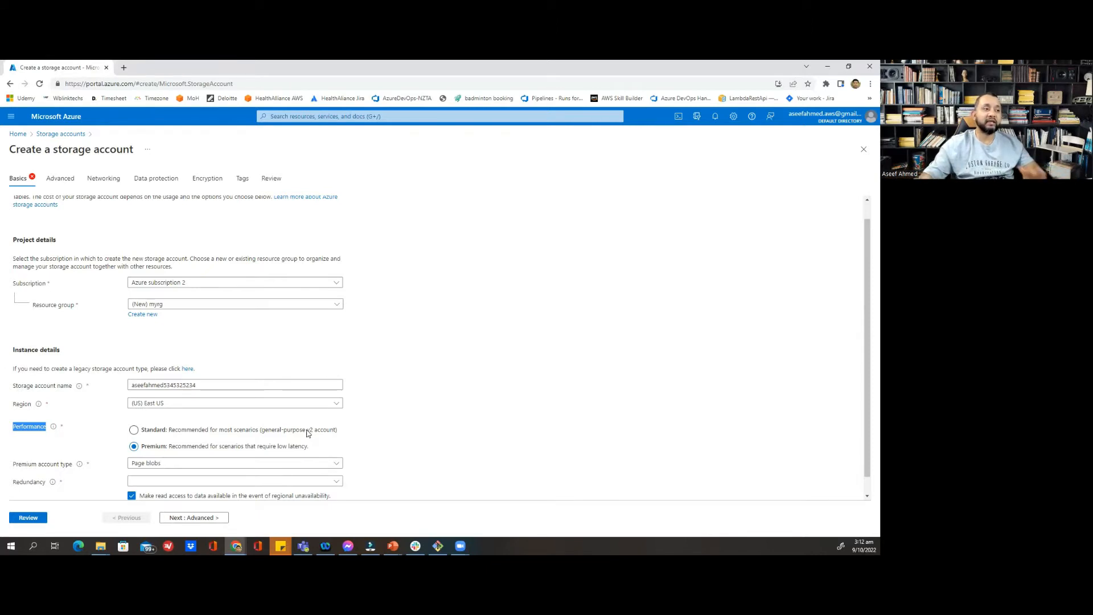
pyautogui.click(133, 431)
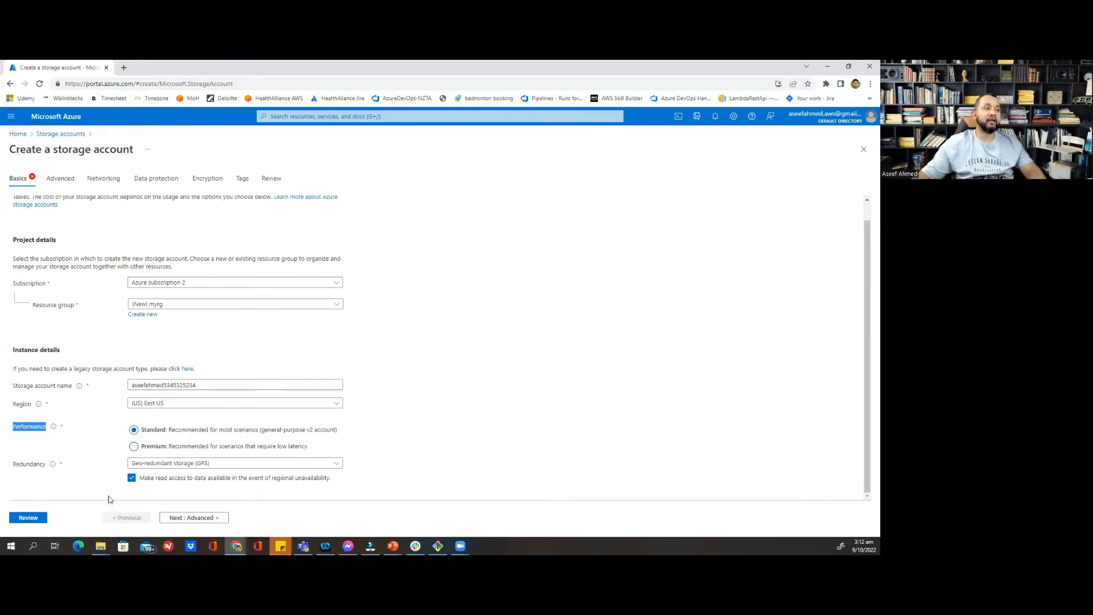
pyautogui.doubleClick(30, 466)
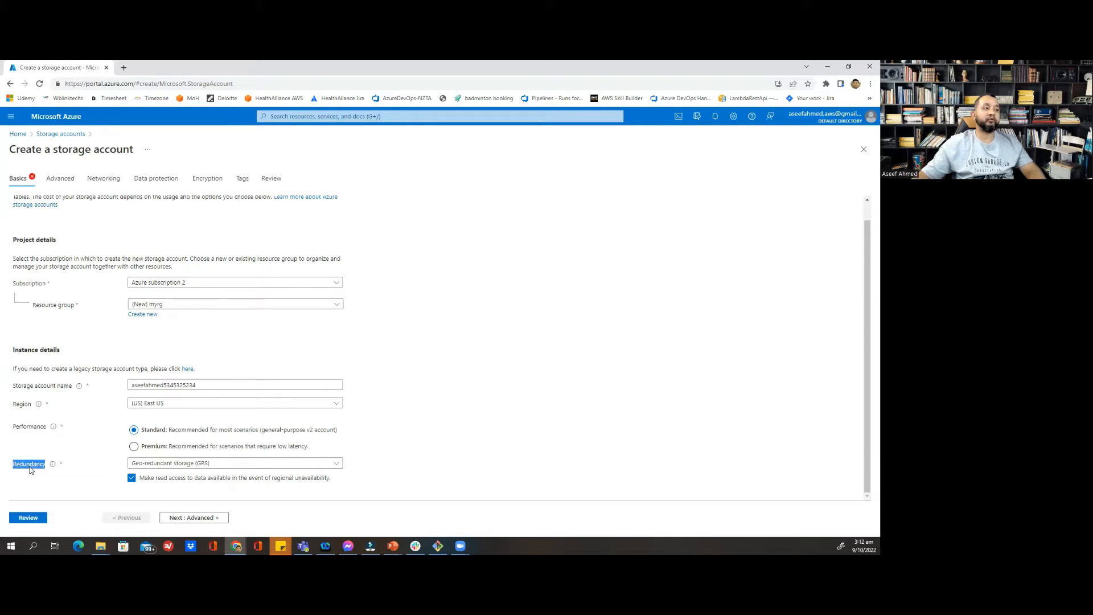
# Change redundancy from Geo-redundant storage (GRS) to Locally-redundant storage (LRS)
pyautogui.click(176, 463)
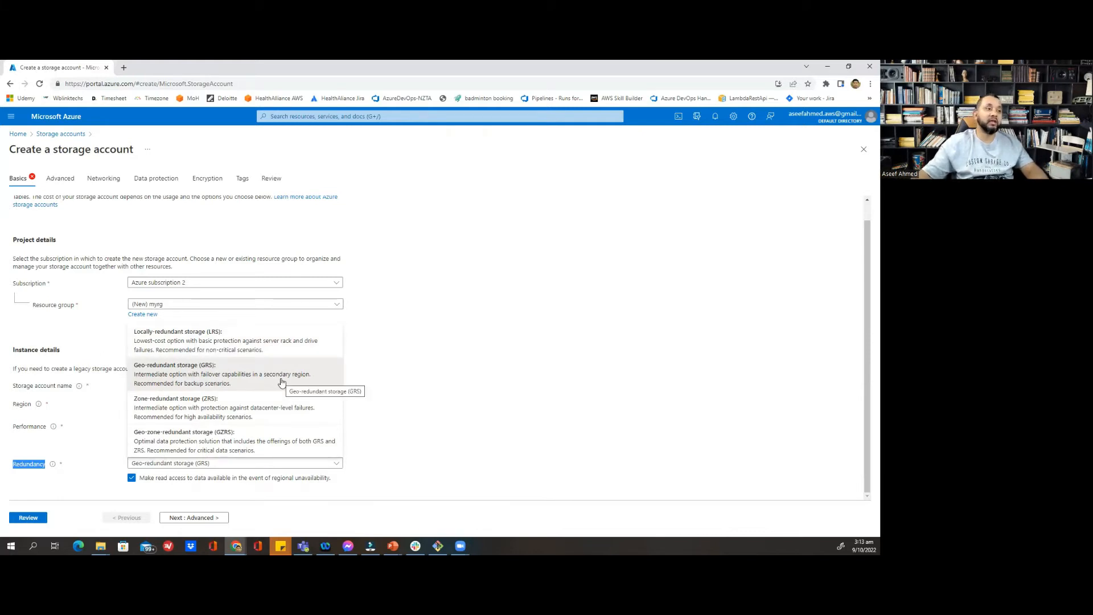
pyautogui.click(243, 336)
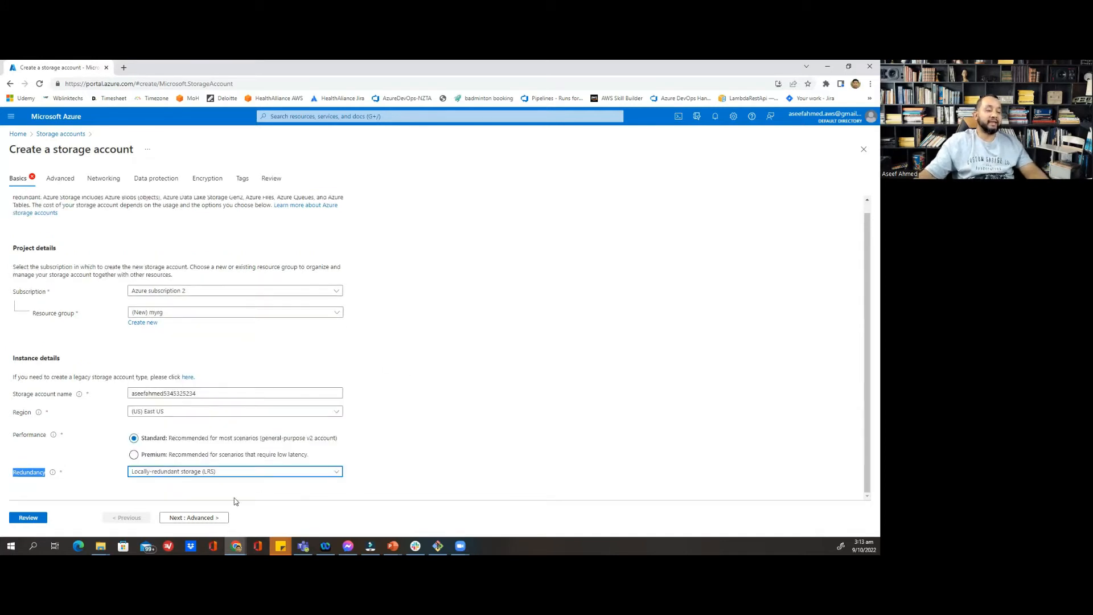
# Leave the Advanced tab at its defaults and continue to the Networking step
pyautogui.click(208, 518)
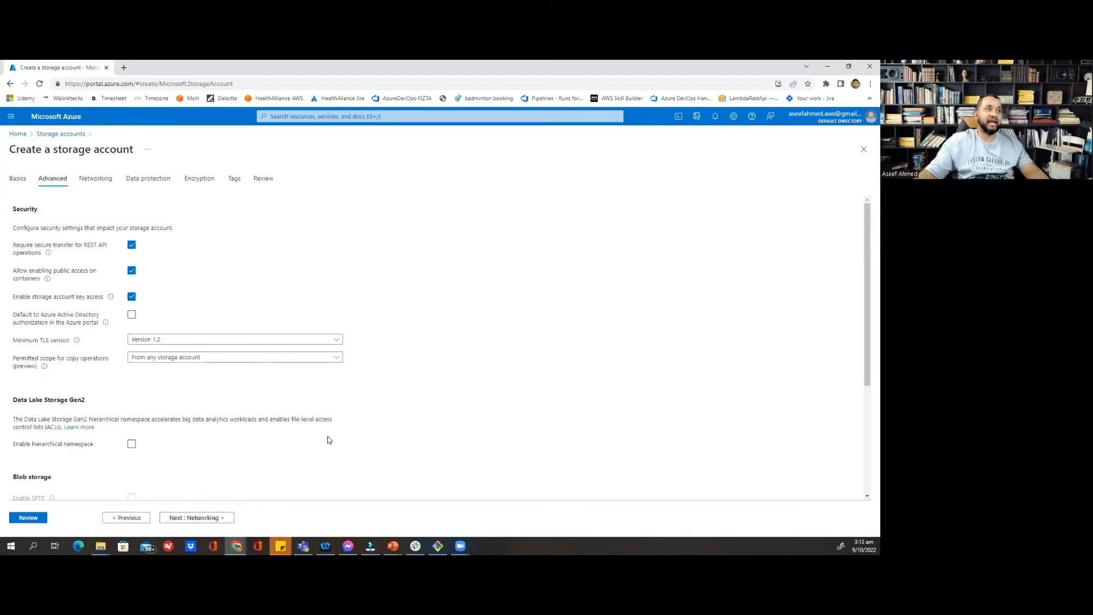
pyautogui.scroll(-3, 97, 307)
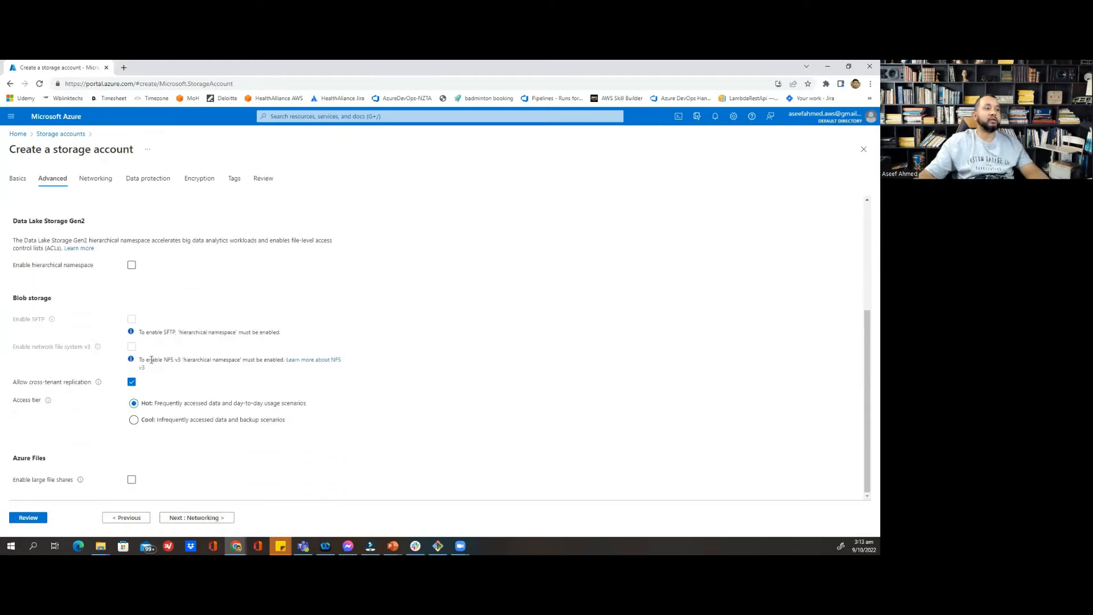
pyautogui.click(213, 517)
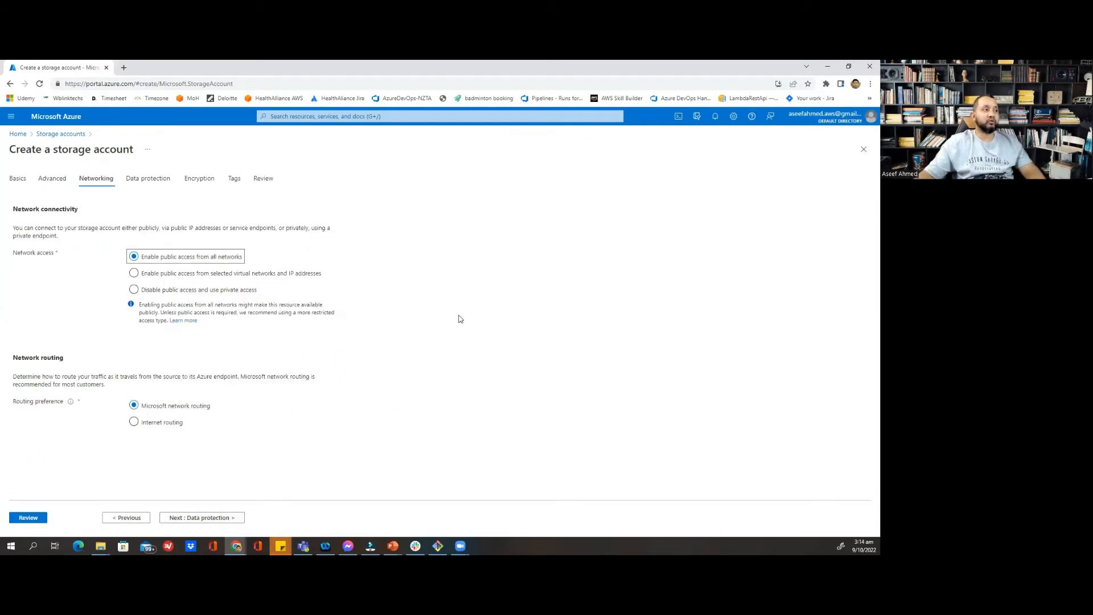
# Try selected-networks and private access, then keep public access from all networks and continue
pyautogui.tripleClick(26, 256)
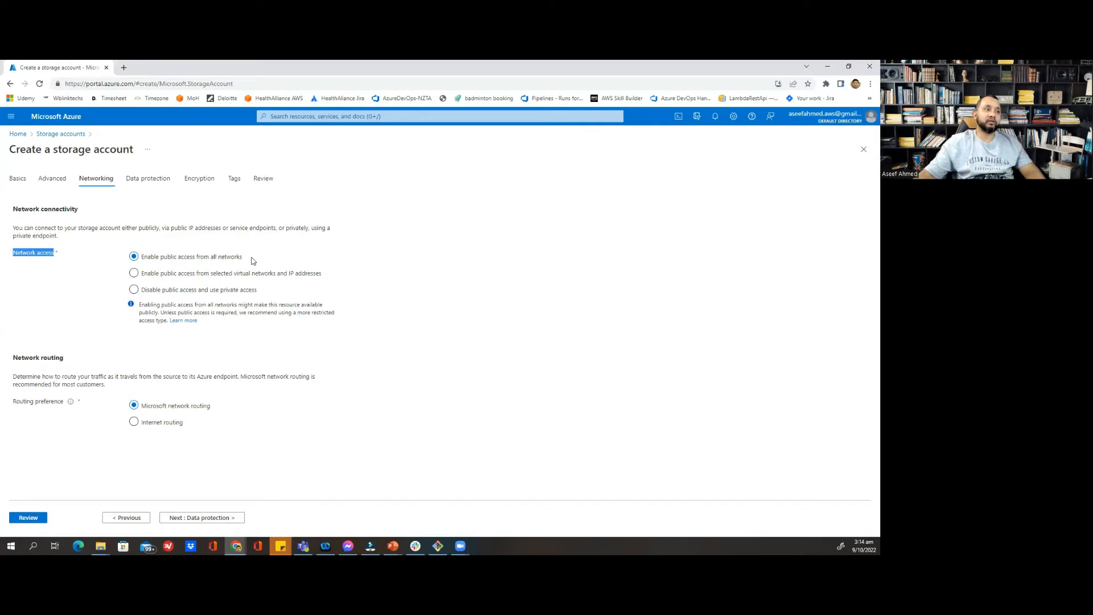
pyautogui.click(134, 273)
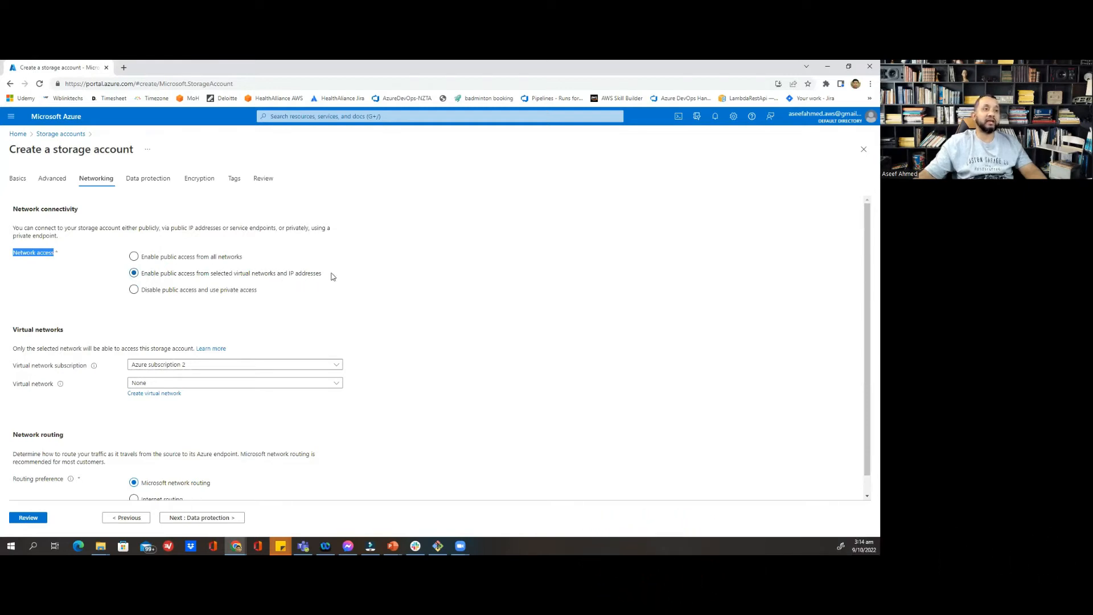
pyautogui.click(135, 293)
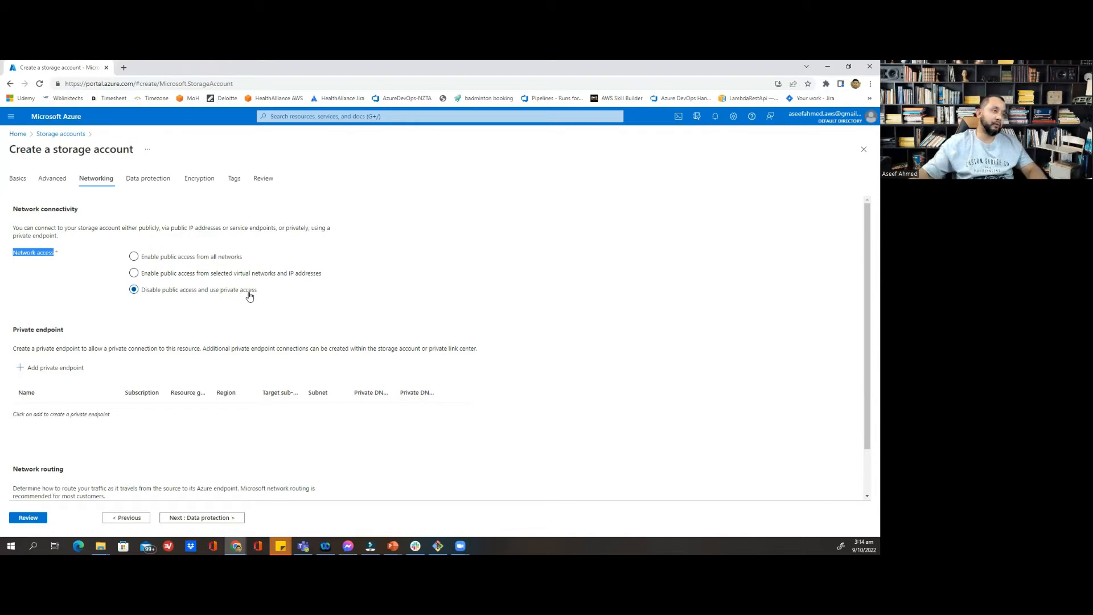
pyautogui.click(135, 258)
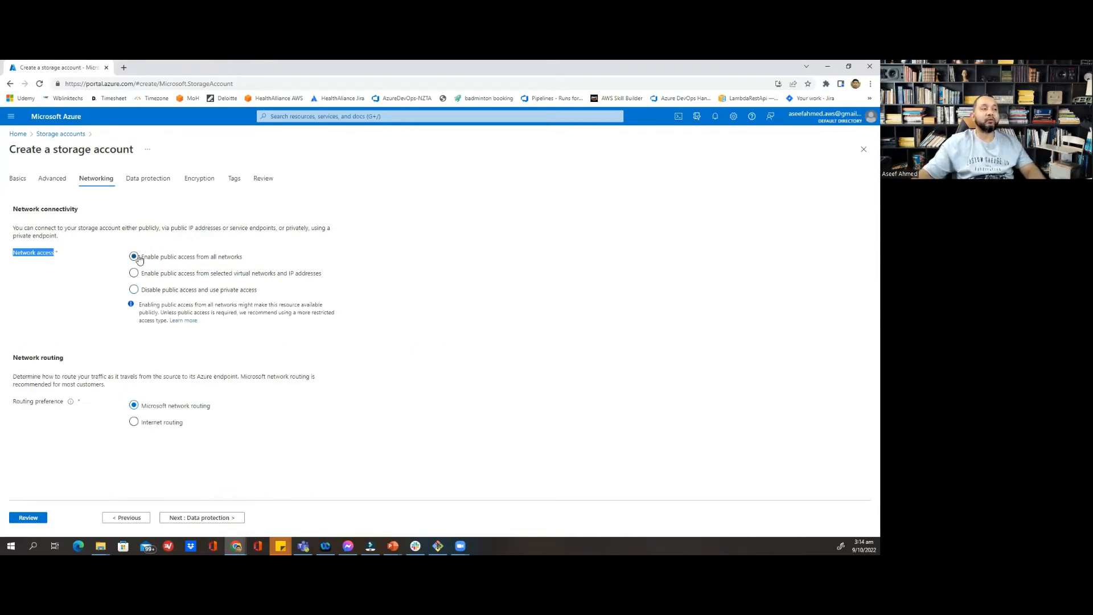
pyautogui.click(240, 518)
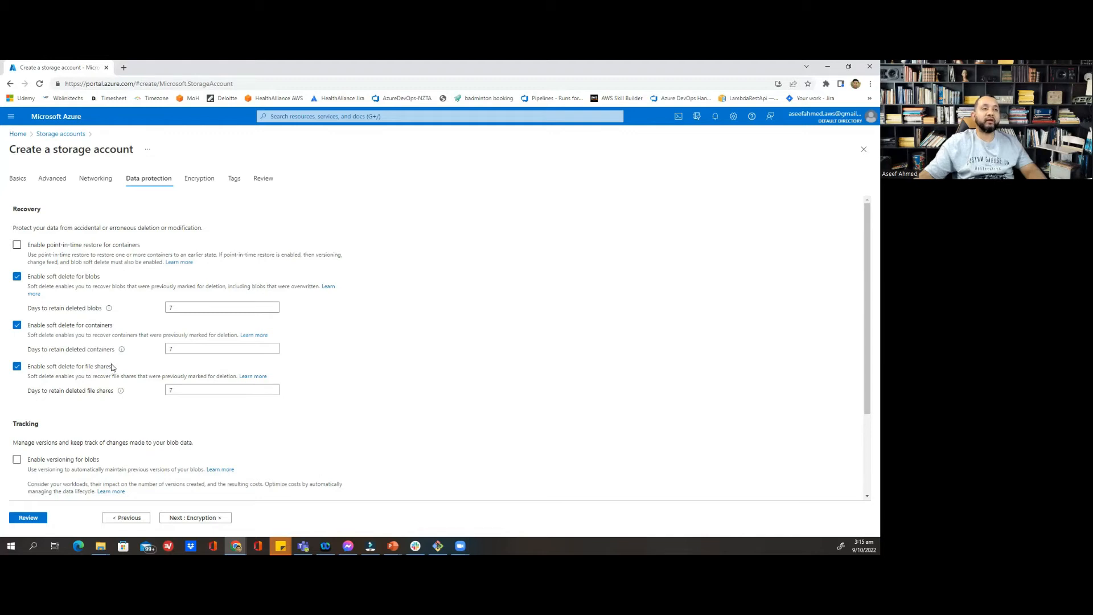
# Leave Data protection and Encryption at their defaults and advance to the Tags step
pyautogui.scroll(-3, 340, 364)
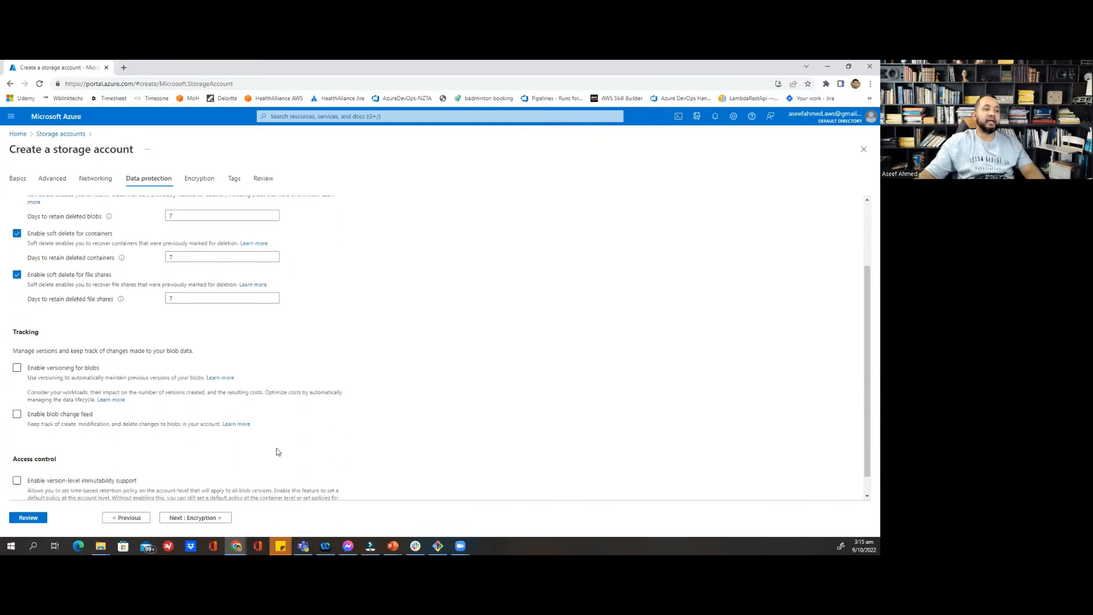
pyautogui.click(197, 521)
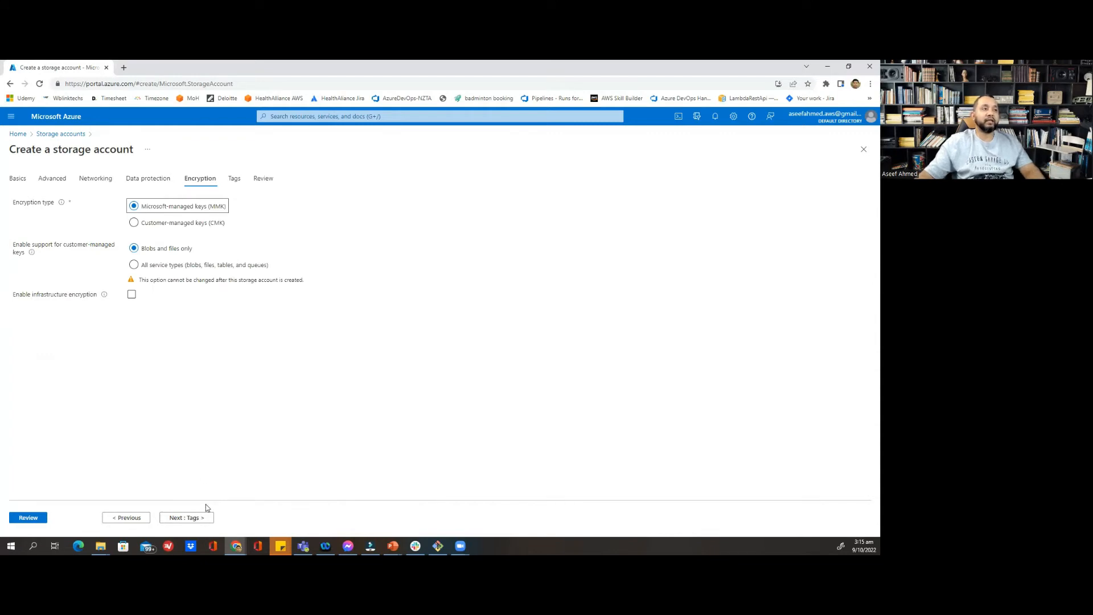
pyautogui.click(196, 517)
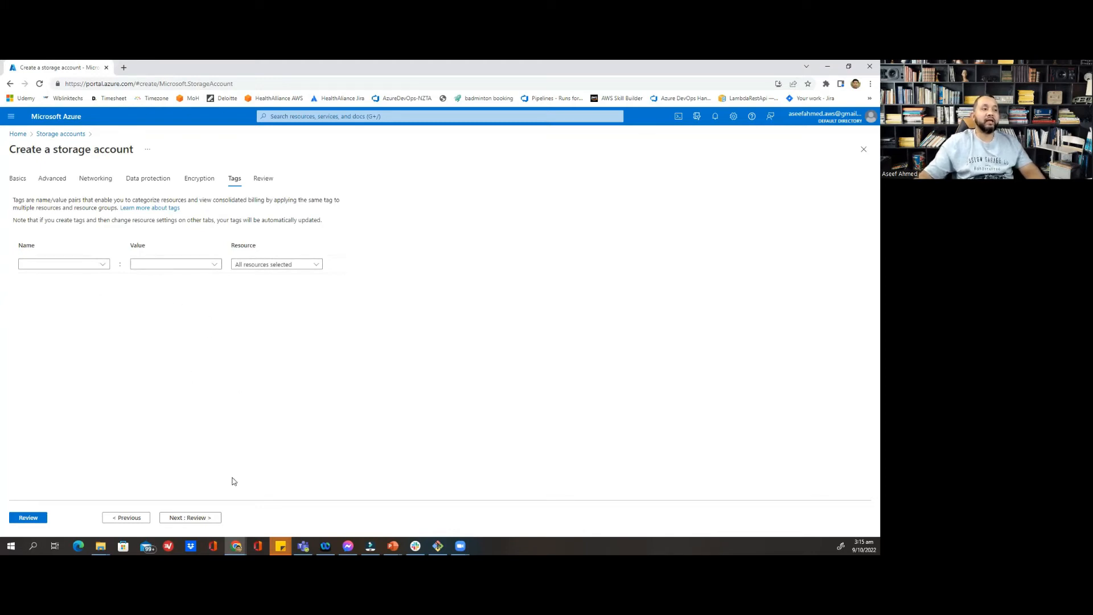
# Run validation and check the review summary: myrg, eastus, Standard, LRS
pyautogui.click(197, 519)
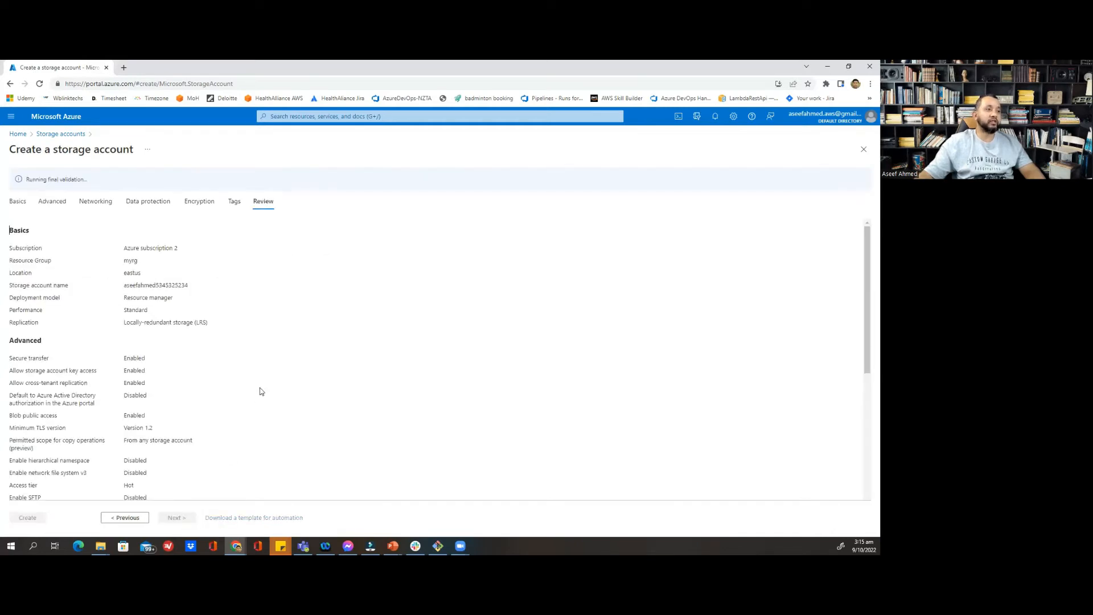
pyautogui.scroll(-5, 269, 361)
pyautogui.scroll(-3, 269, 363)
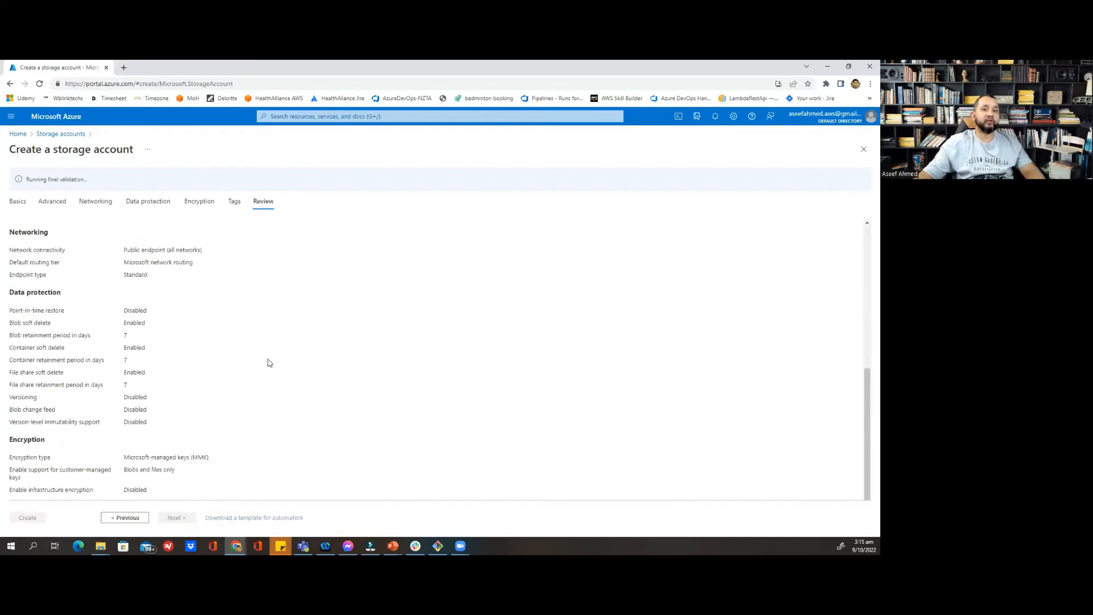
pyautogui.scroll(10, 269, 361)
pyautogui.scroll(-8, 234, 317)
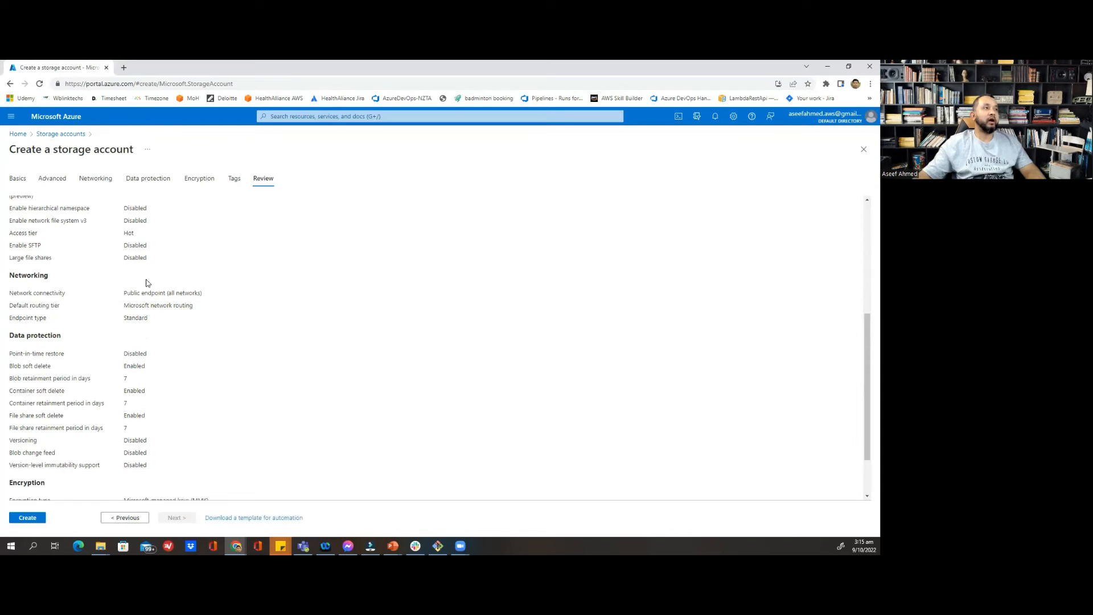
pyautogui.scroll(5, 145, 283)
pyautogui.scroll(-4, 147, 296)
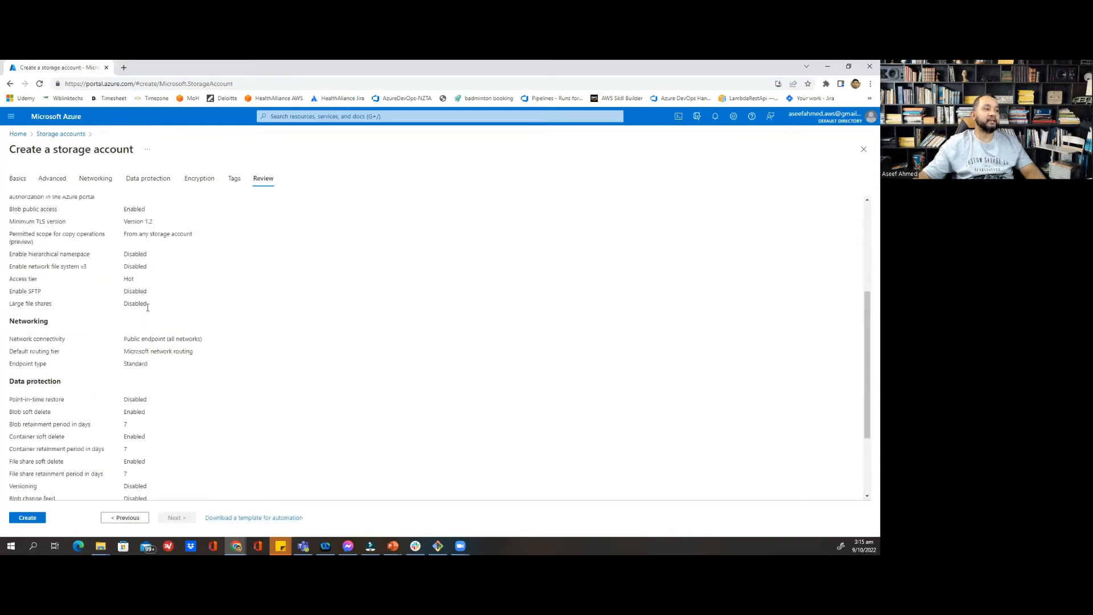
pyautogui.scroll(-3, 95, 446)
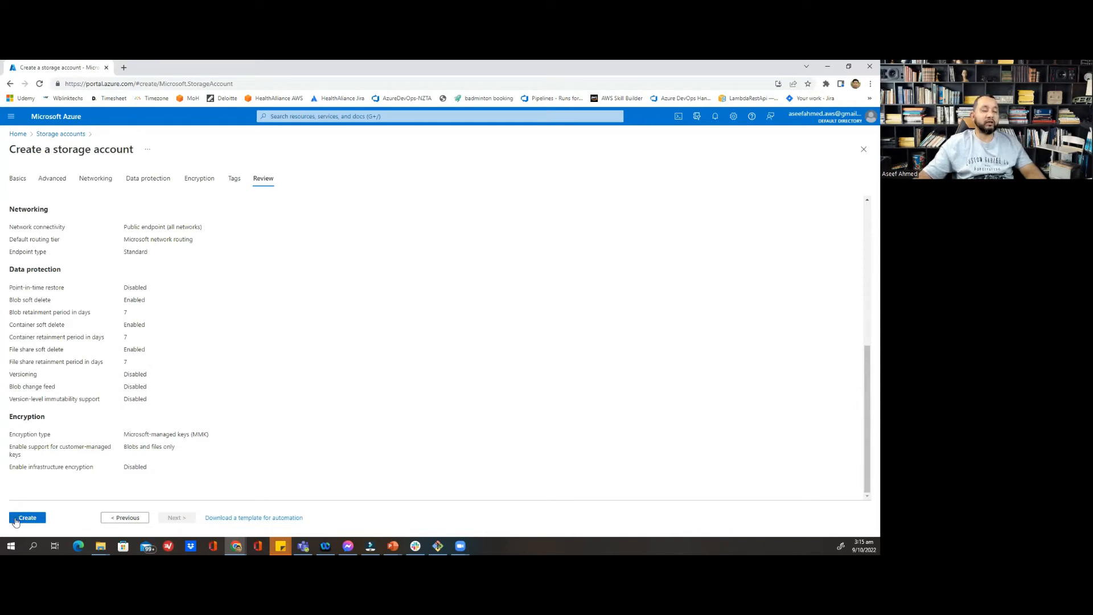
# Create the storage account and follow its deployment in Notifications until complete
pyautogui.click(16, 520)
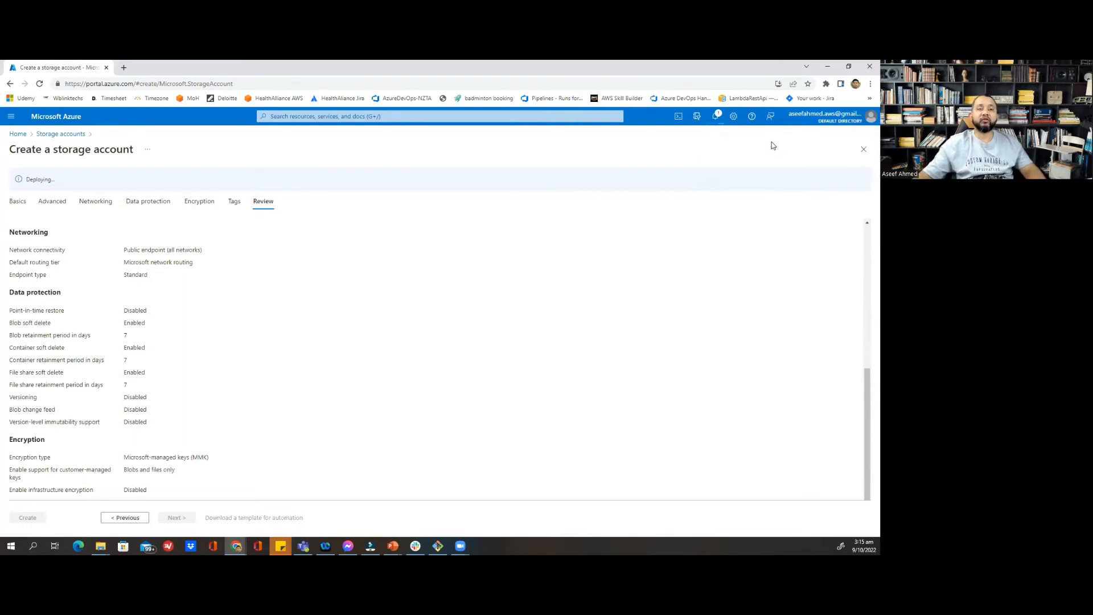
pyautogui.click(718, 120)
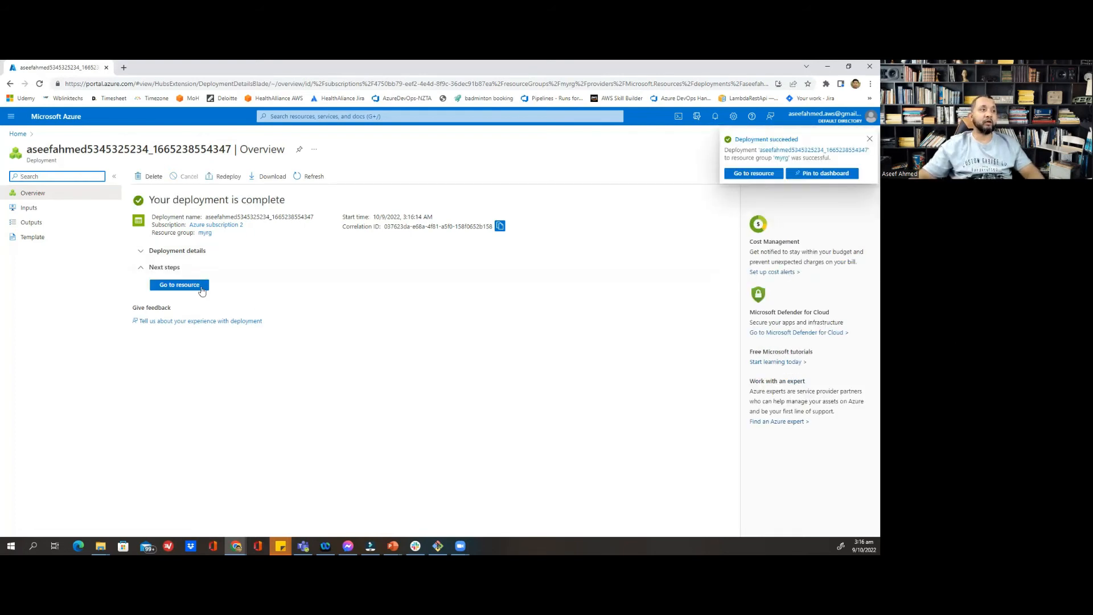
# Open the new storage account, browse its Containers, File shares, Queues and Tables, then return to Containers
pyautogui.click(174, 287)
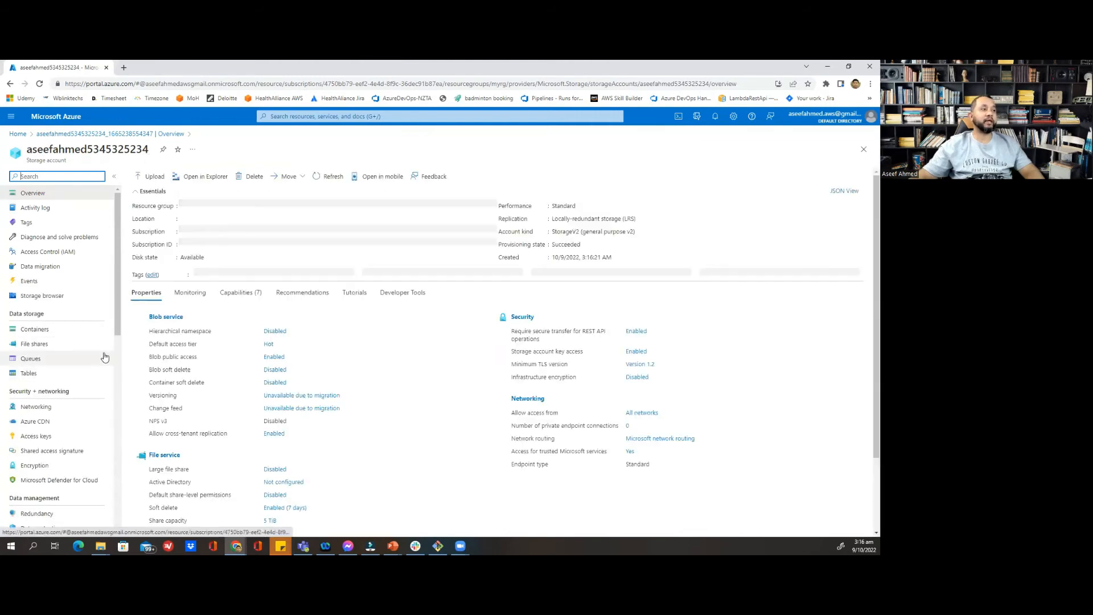
pyautogui.scroll(-1, 114, 332)
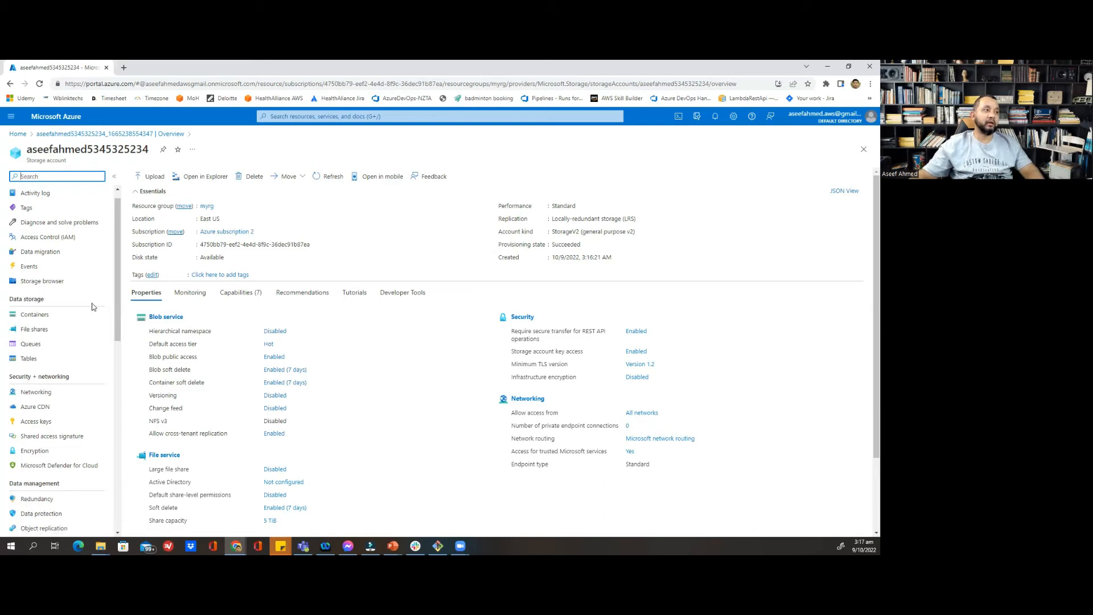
pyautogui.click(46, 318)
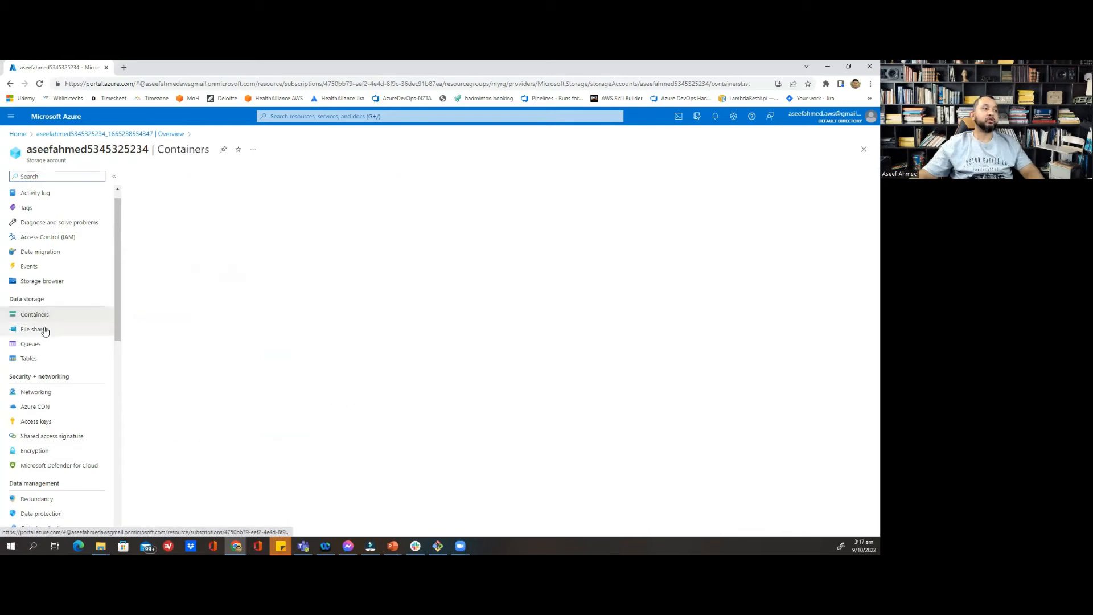
pyautogui.click(41, 332)
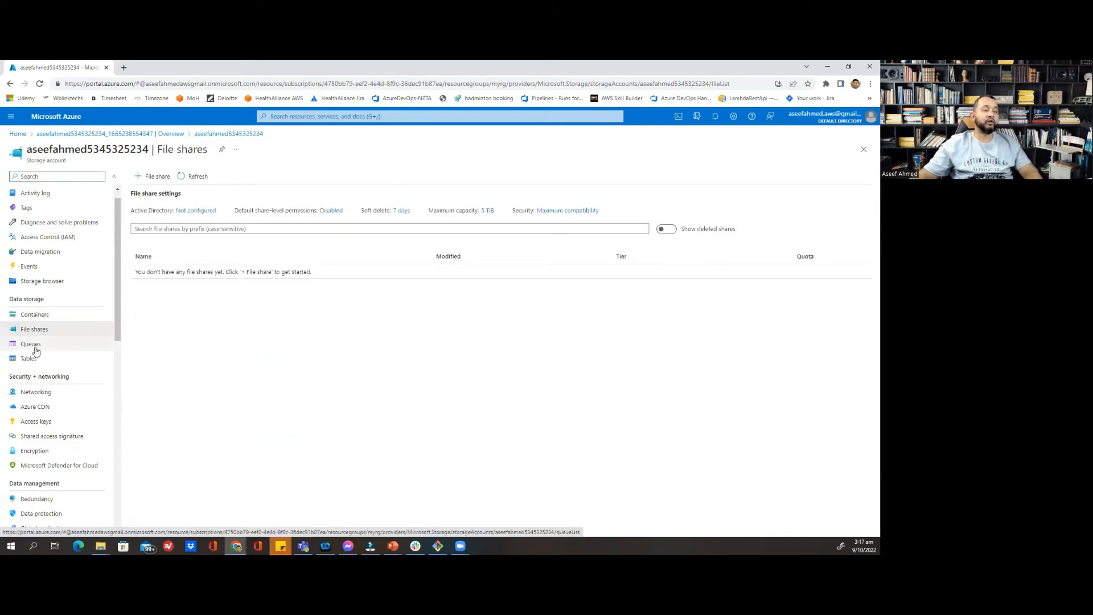
pyautogui.click(34, 346)
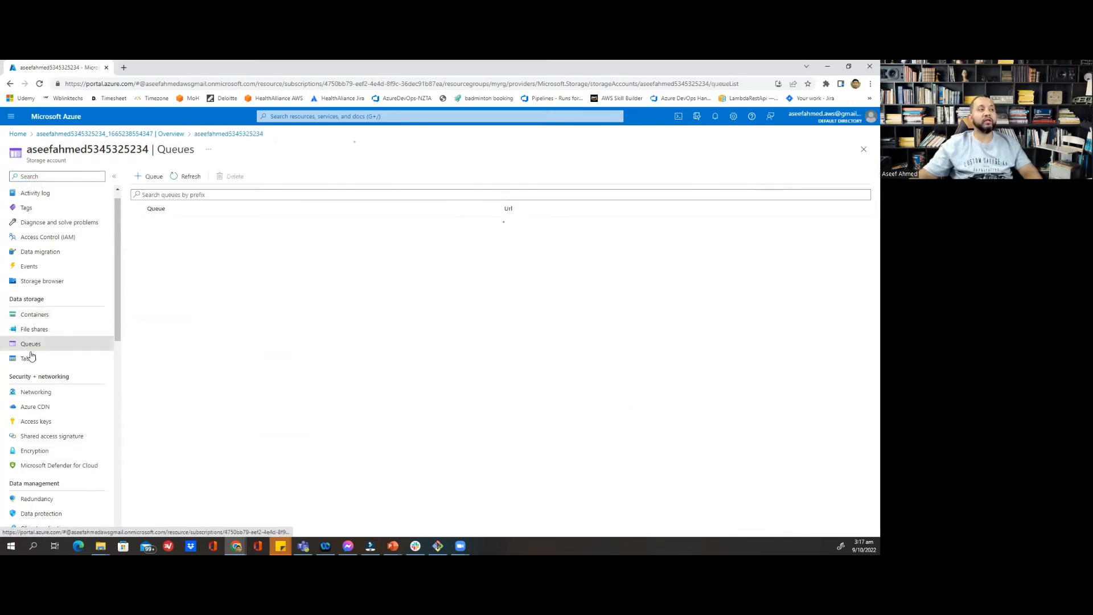
pyautogui.click(27, 360)
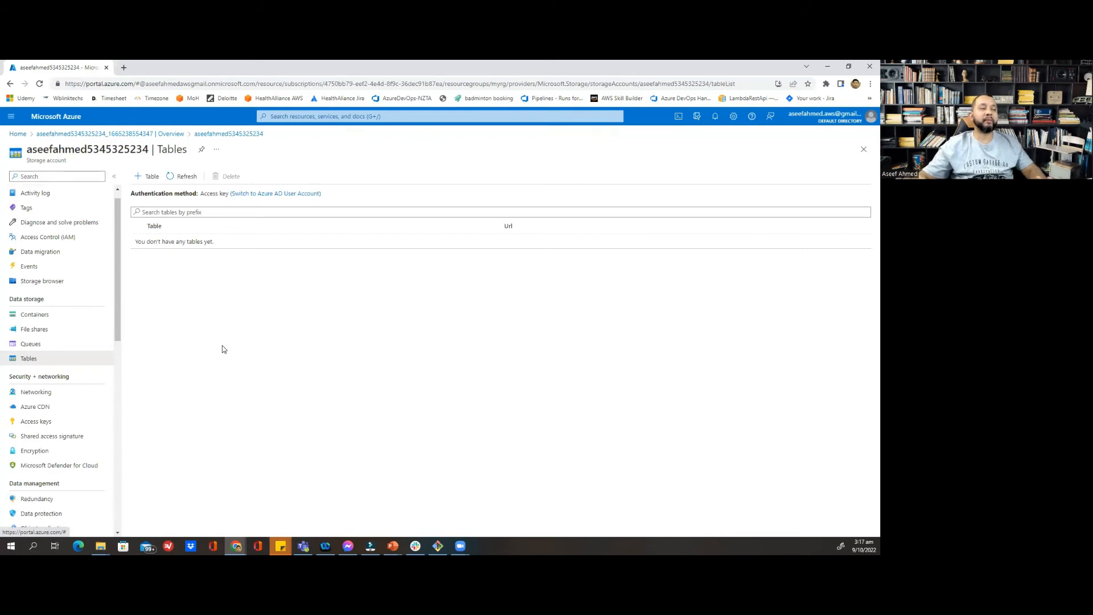
pyautogui.click(69, 319)
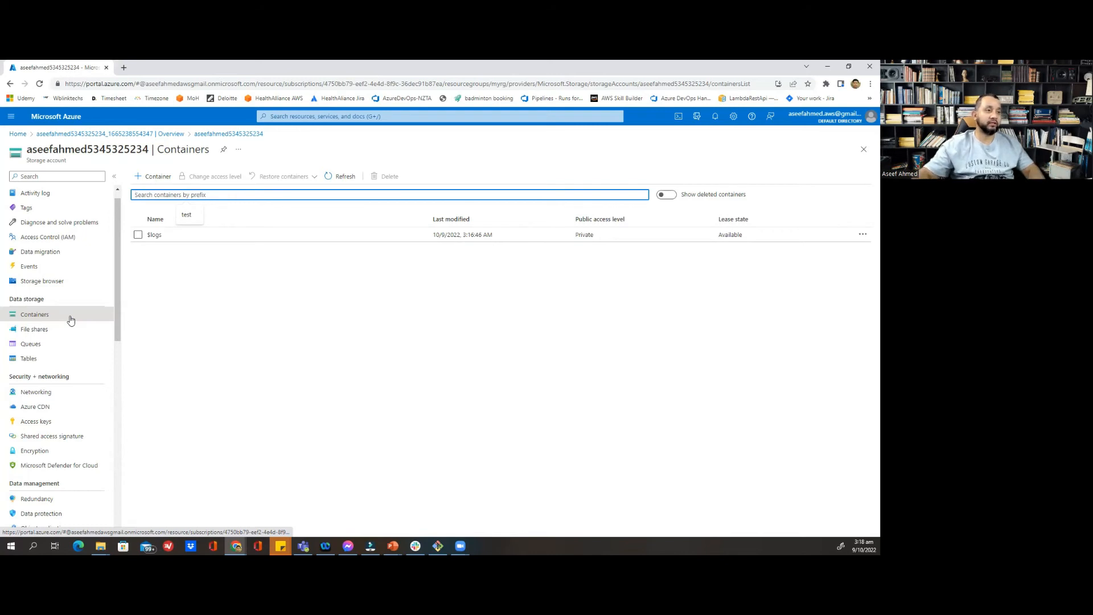
# Add a private container named 'images' and open its empty overview page
pyautogui.click(156, 177)
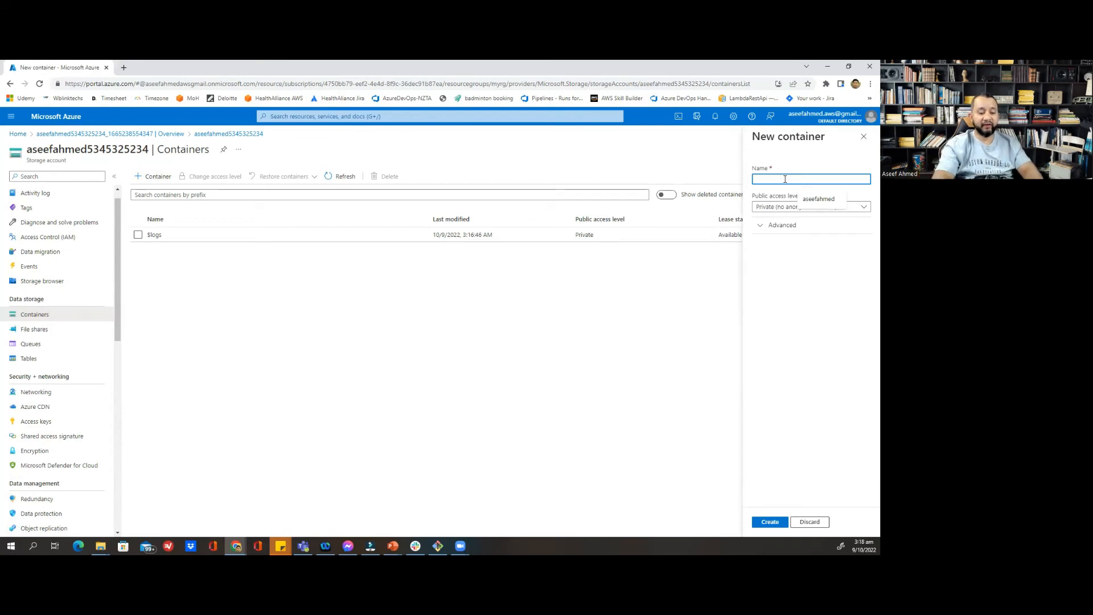
pyautogui.write('images')
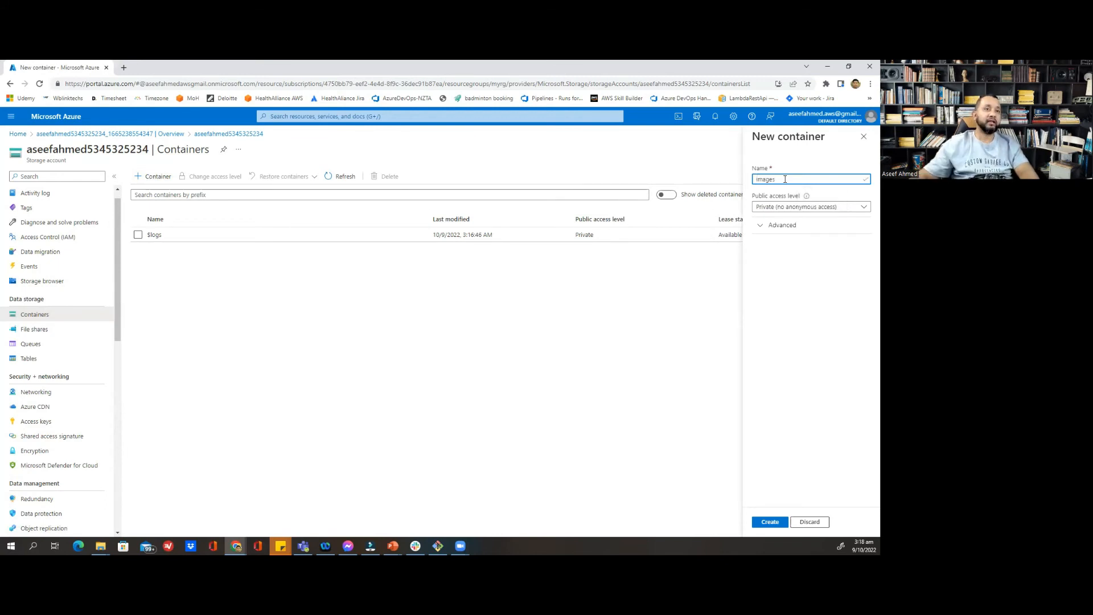
pyautogui.click(768, 523)
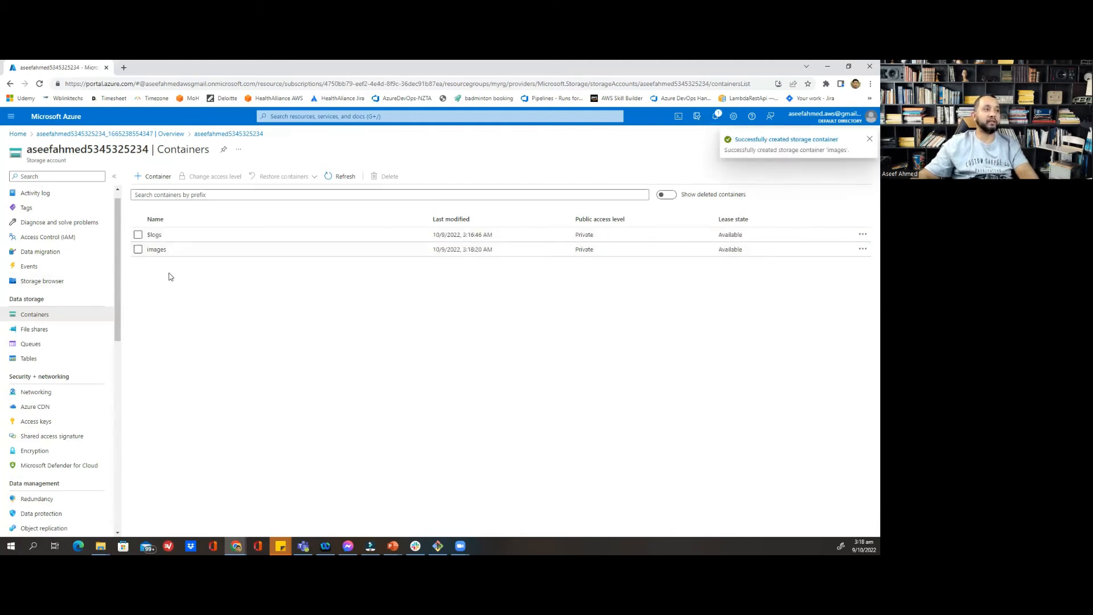
pyautogui.click(153, 250)
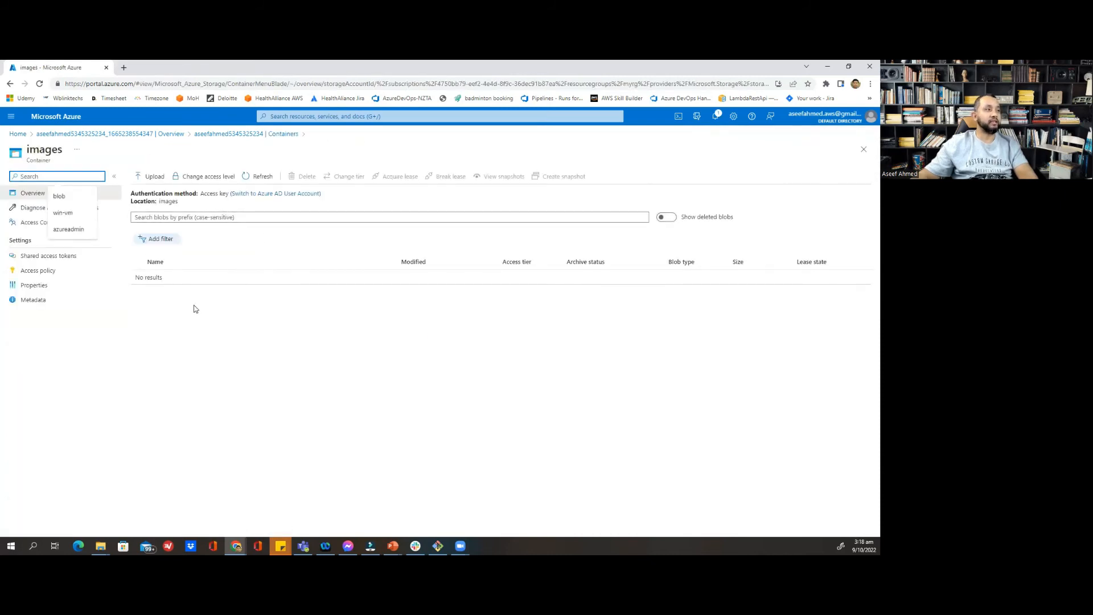
# Upload rocks_water_planets.jpg from Pictures > Wallpaper into the images container
pyautogui.click(199, 351)
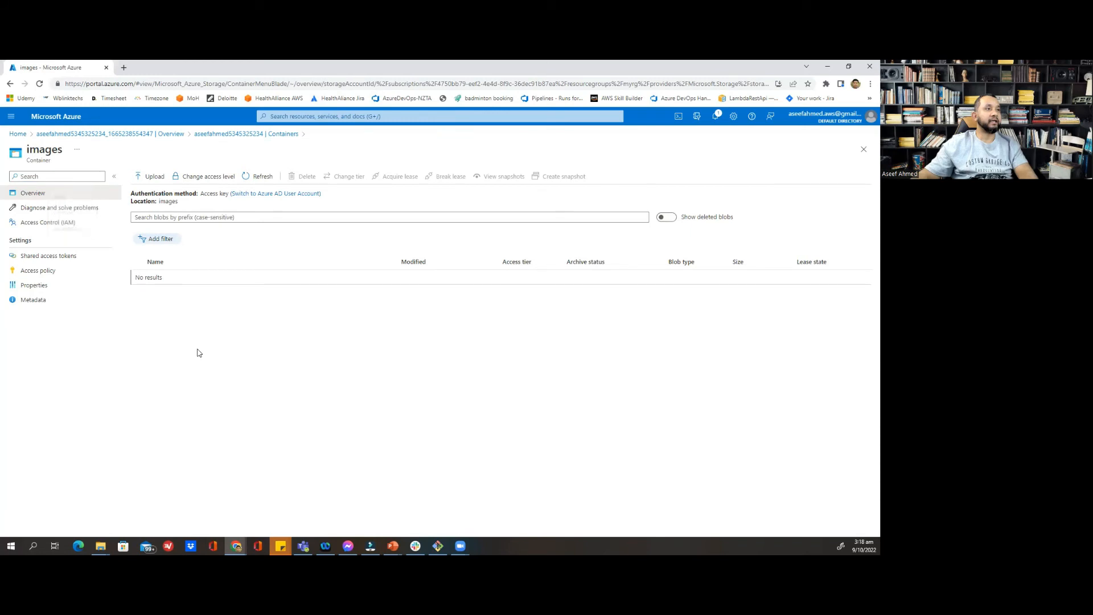
pyautogui.click(144, 176)
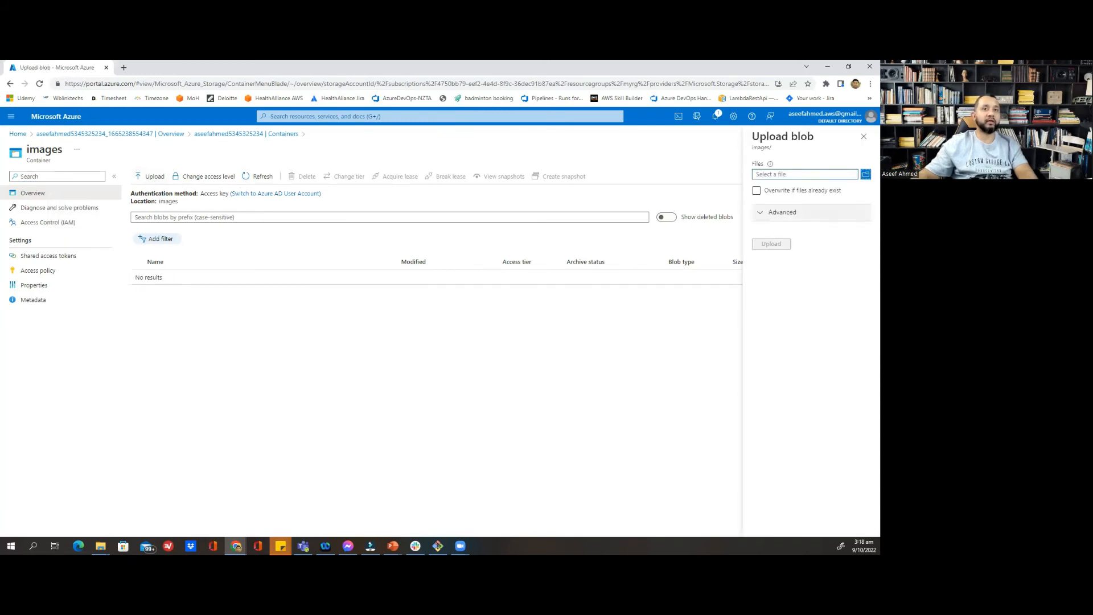
pyautogui.click(867, 174)
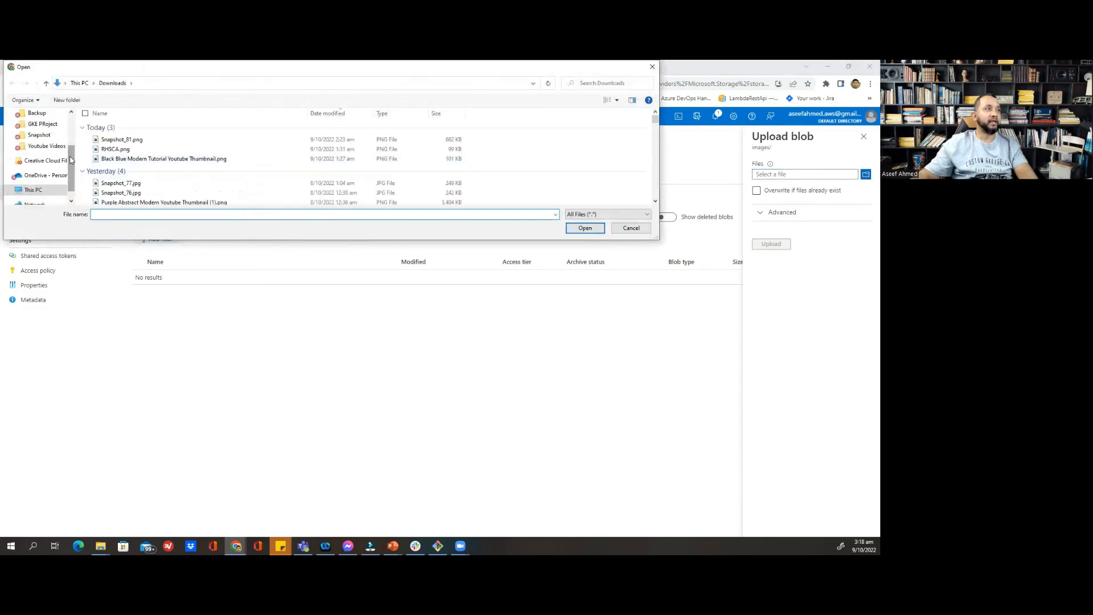
pyautogui.scroll(3, 71, 131)
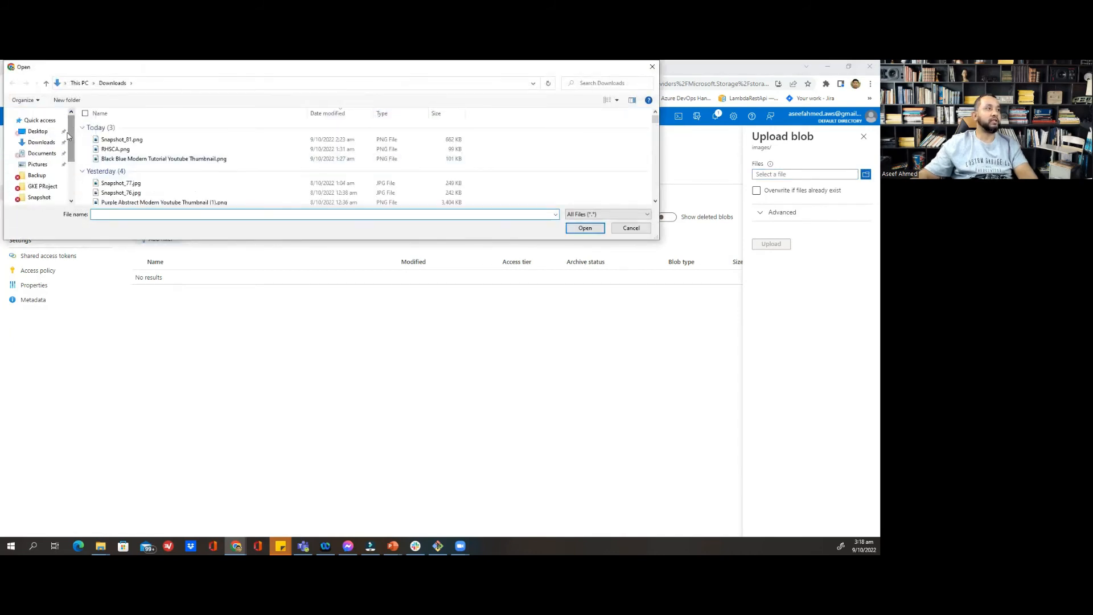
pyautogui.click(59, 153)
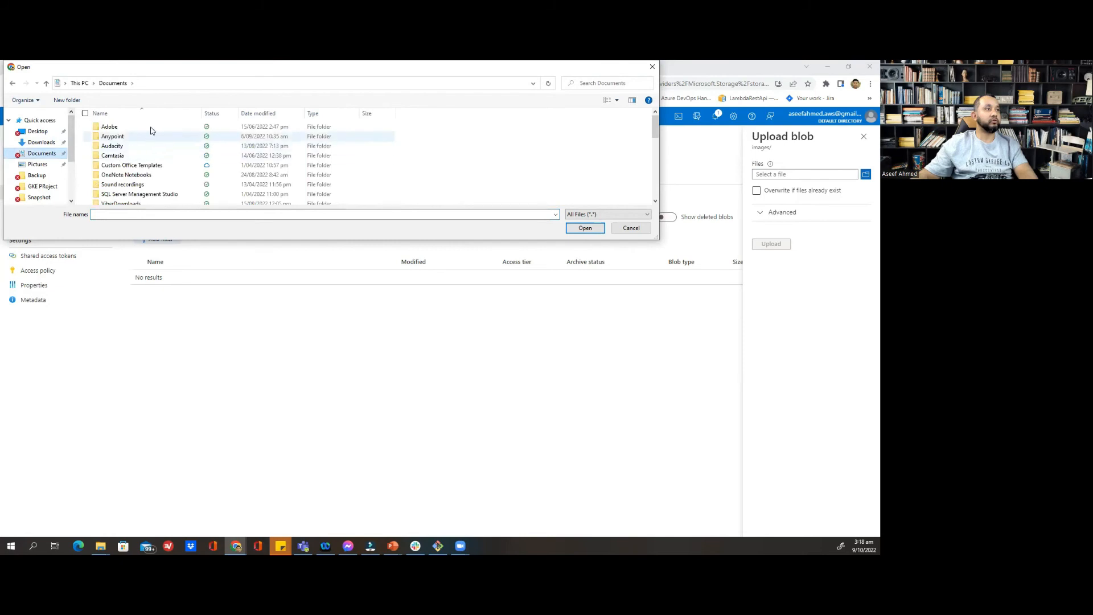
pyautogui.scroll(-3, 152, 159)
pyautogui.click(38, 164)
pyautogui.click(123, 175)
pyautogui.doubleClick(123, 176)
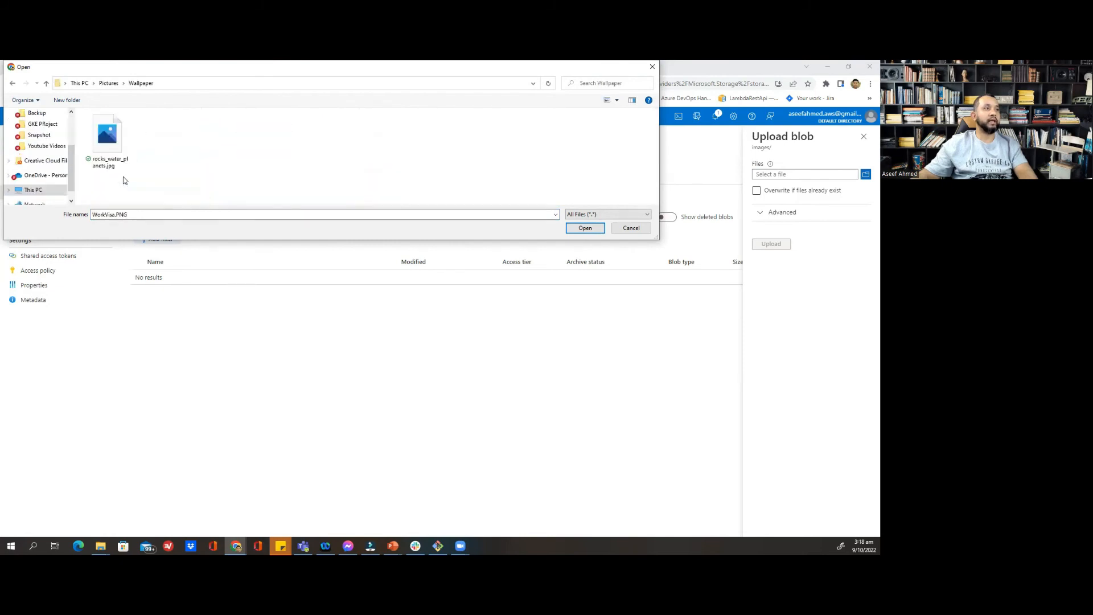
pyautogui.doubleClick(112, 141)
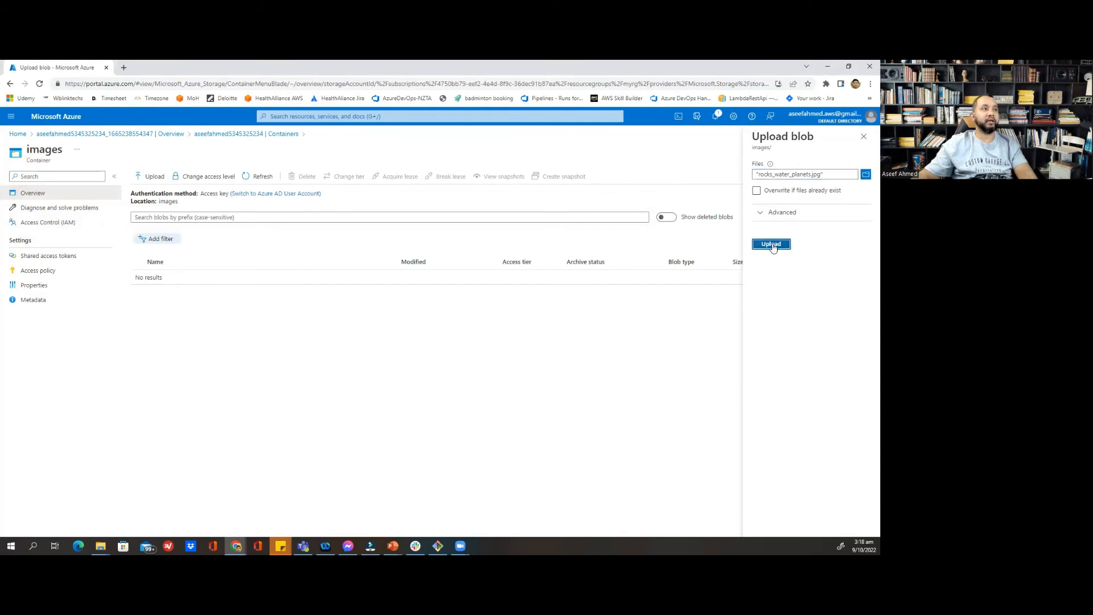
pyautogui.click(772, 245)
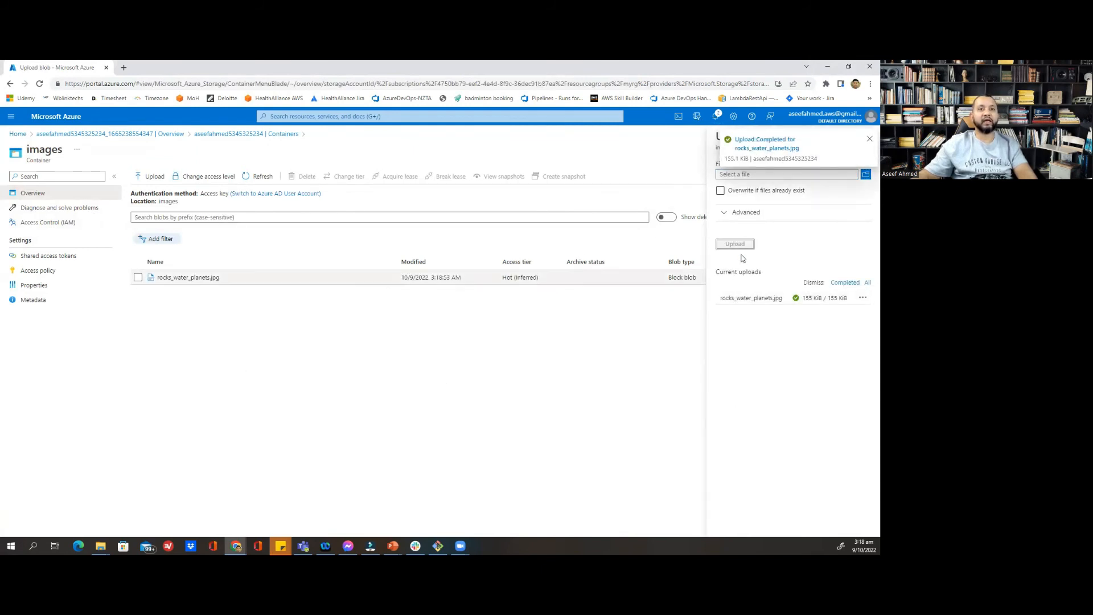
# Open the rocks_water_planets.jpg blob details and copy its URL
pyautogui.click(870, 139)
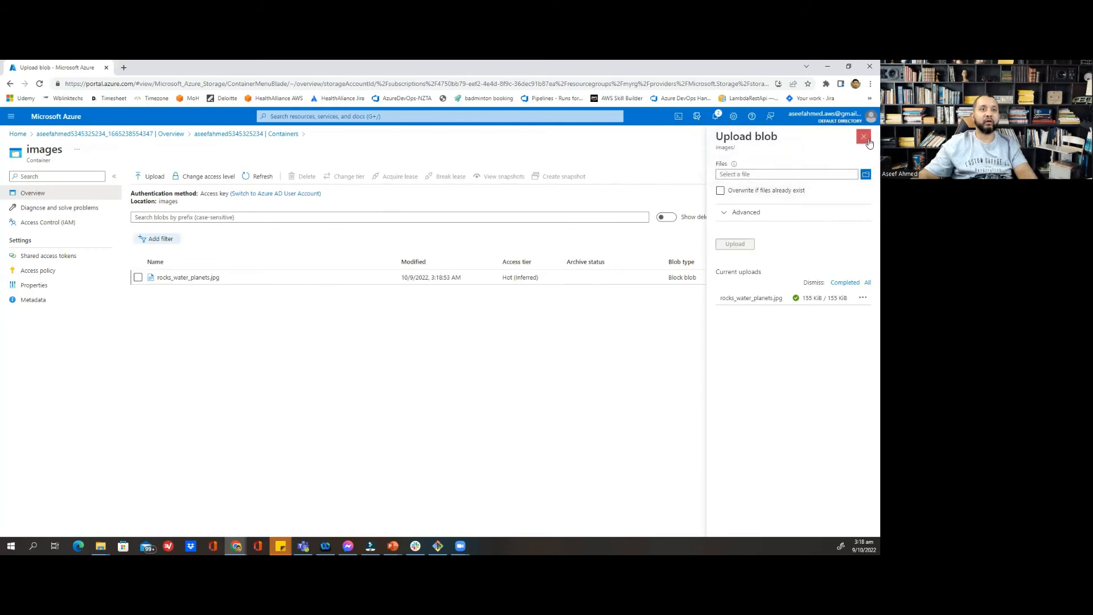
pyautogui.click(162, 279)
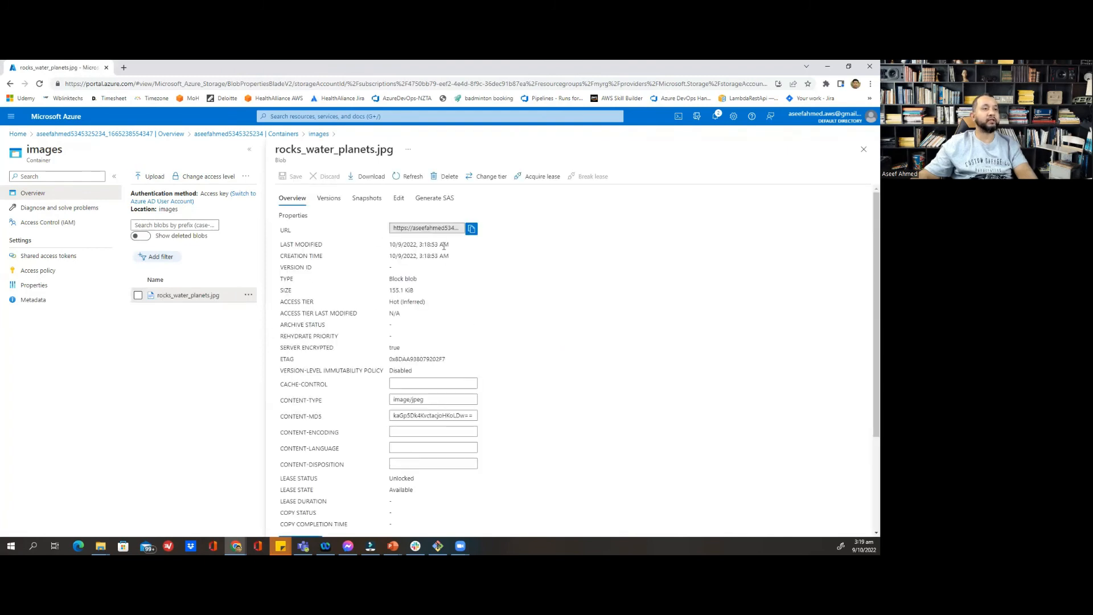
pyautogui.click(471, 229)
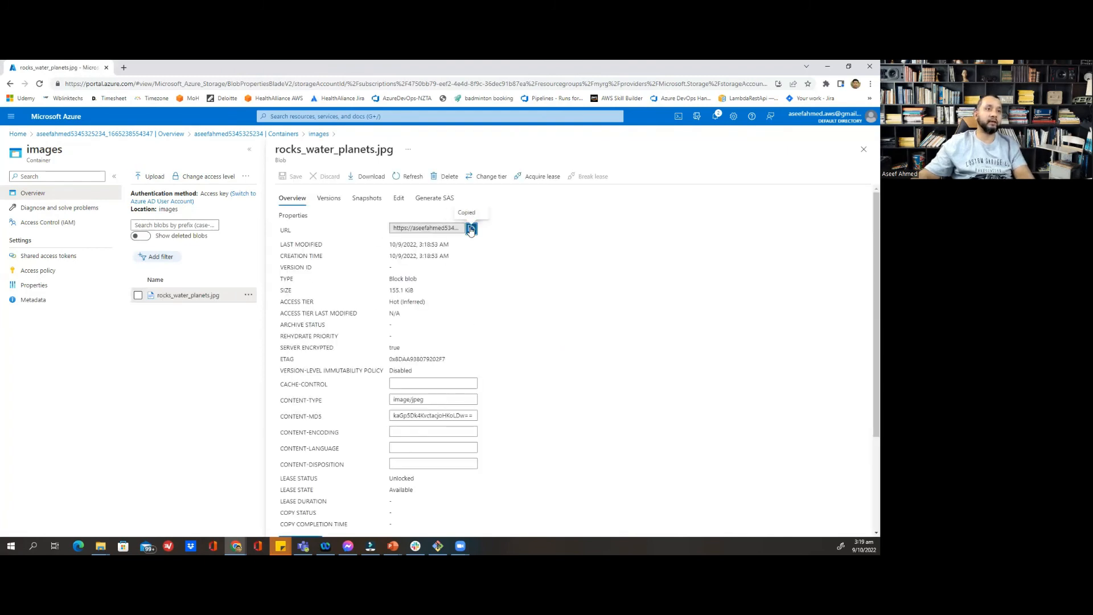
pyautogui.click(123, 67)
# Paste the copied rocks_water_planets.jpg blob URL into the address bar and load it
pyautogui.hotkey('ctrl', 'v')
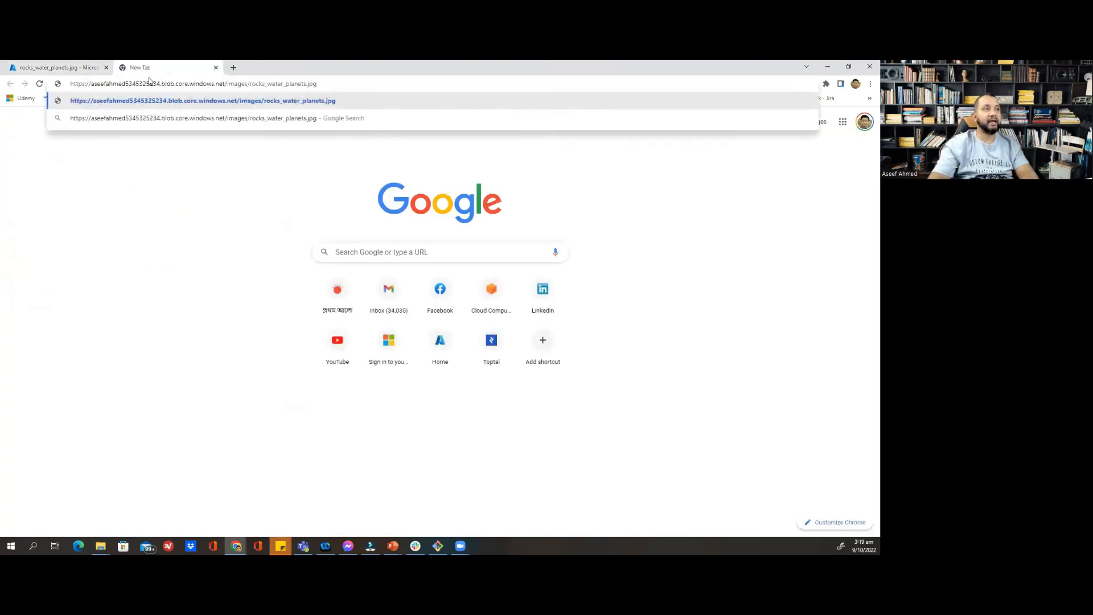
pyautogui.press('Return')
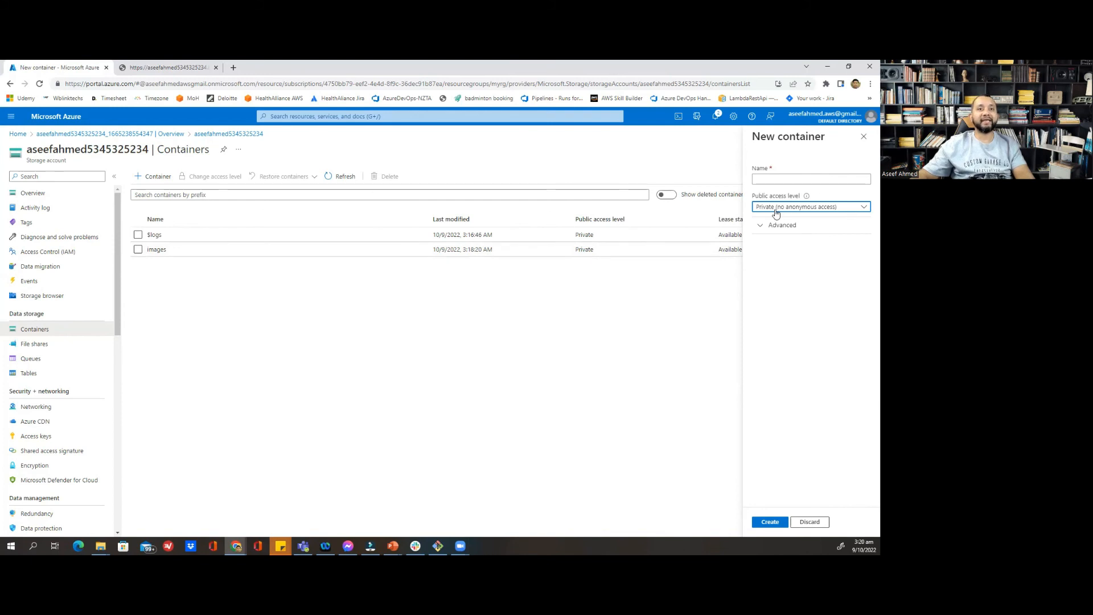
# Set the images container's access level to Blob (anonymous read access for blobs only)
pyautogui.click(851, 211)
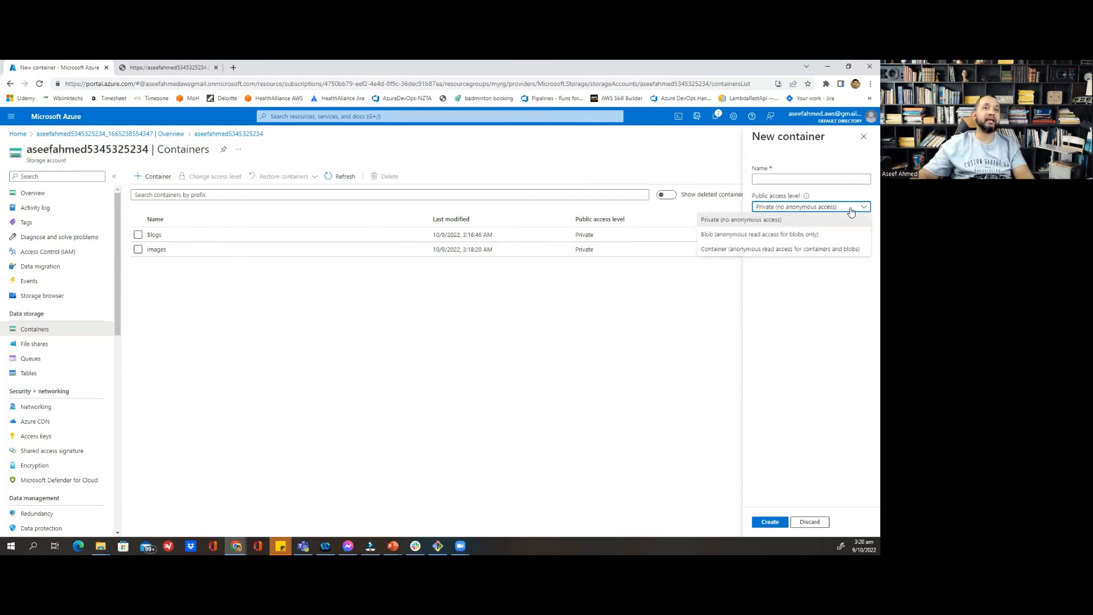
pyautogui.click(848, 210)
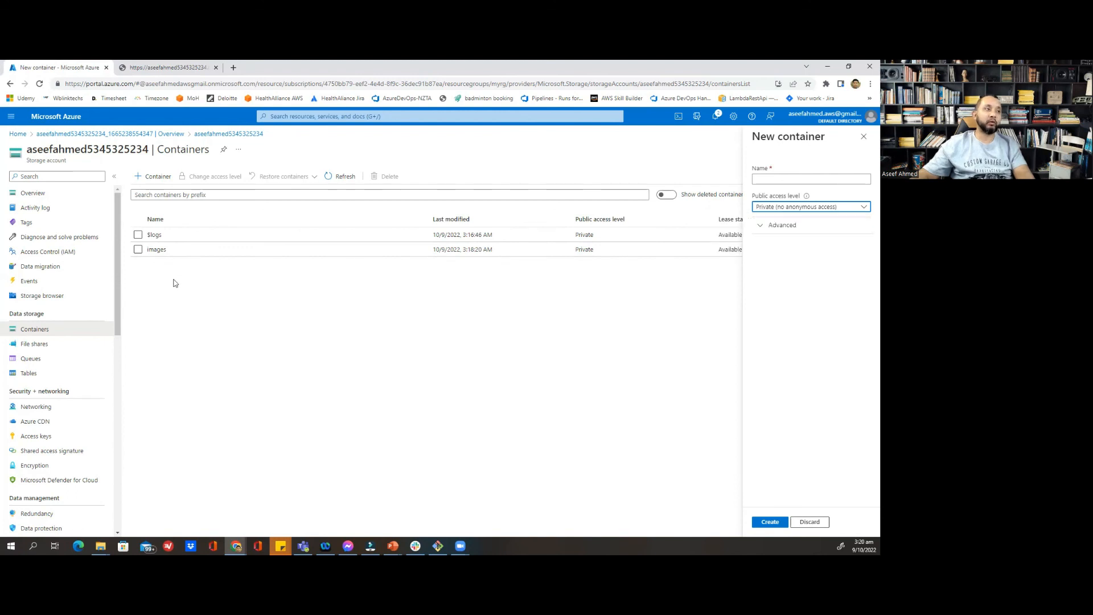
pyautogui.click(156, 249)
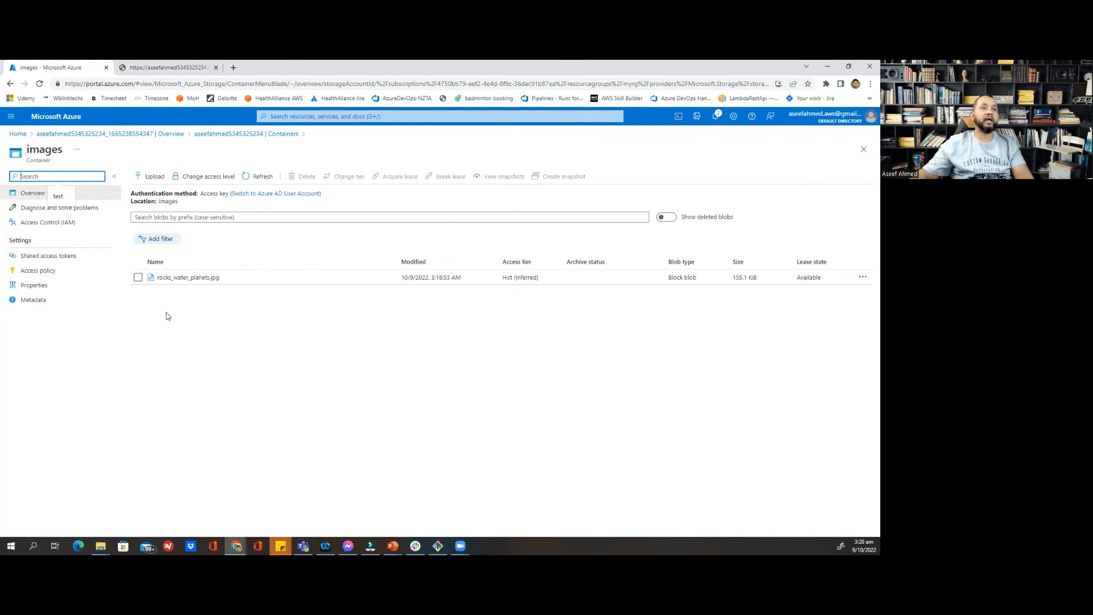
pyautogui.click(138, 278)
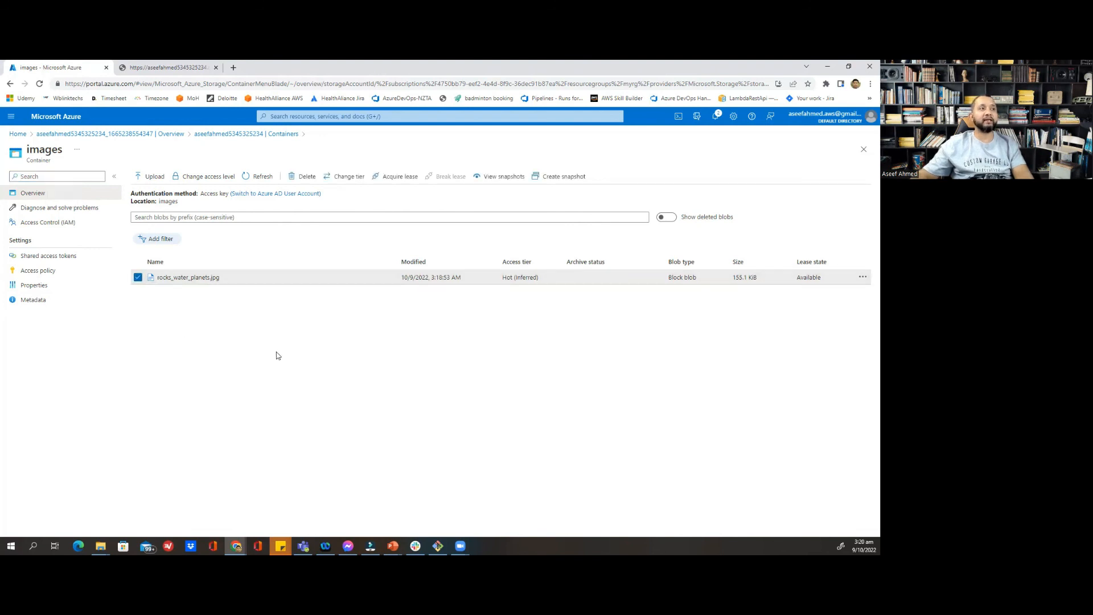
pyautogui.click(211, 177)
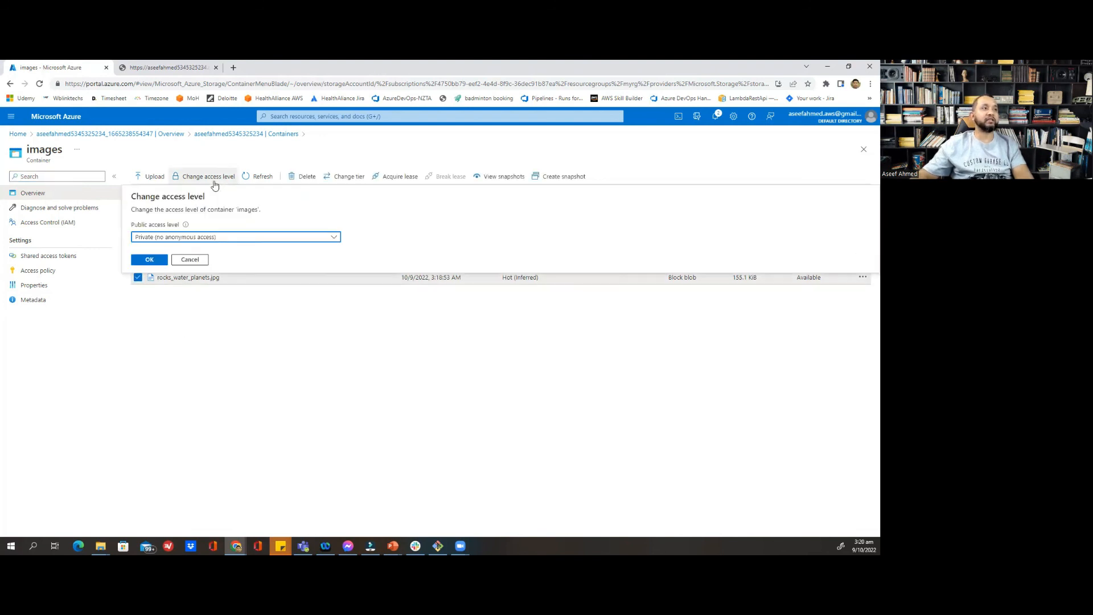
pyautogui.click(195, 238)
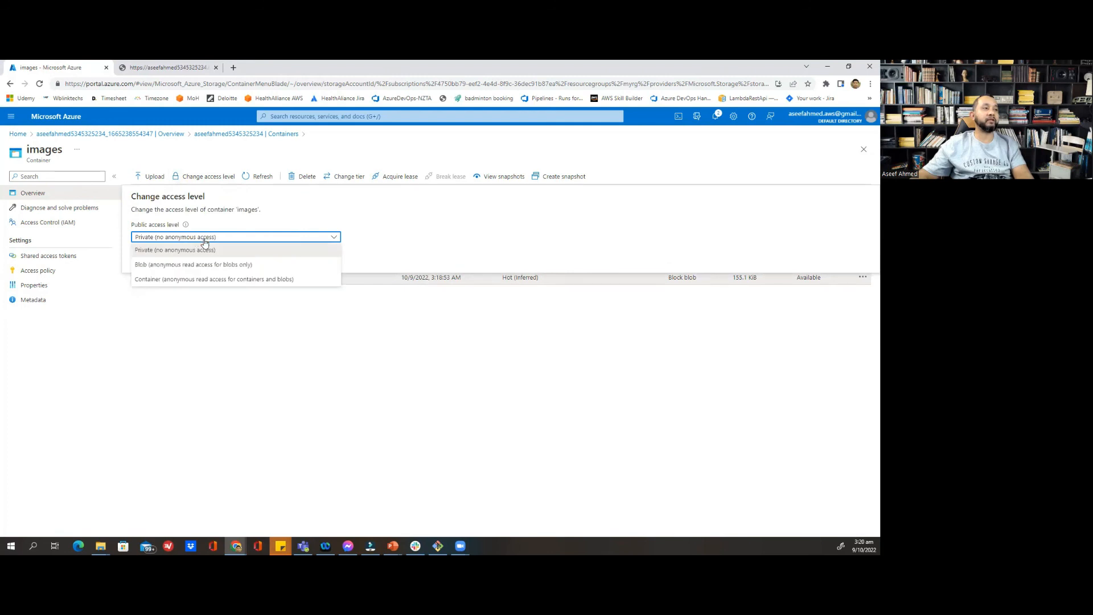
pyautogui.click(207, 265)
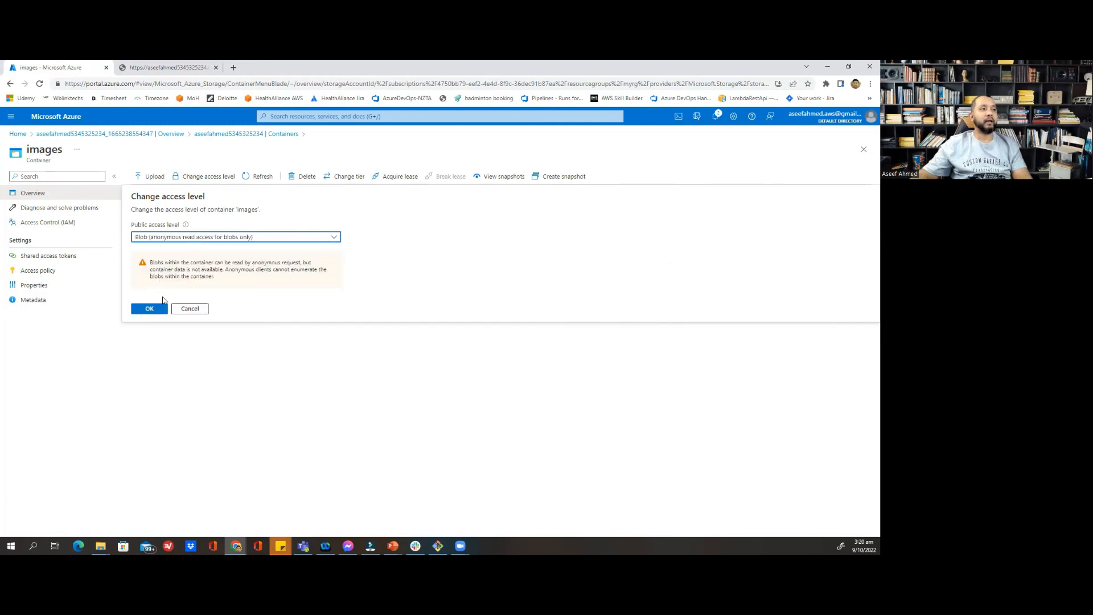
pyautogui.click(156, 310)
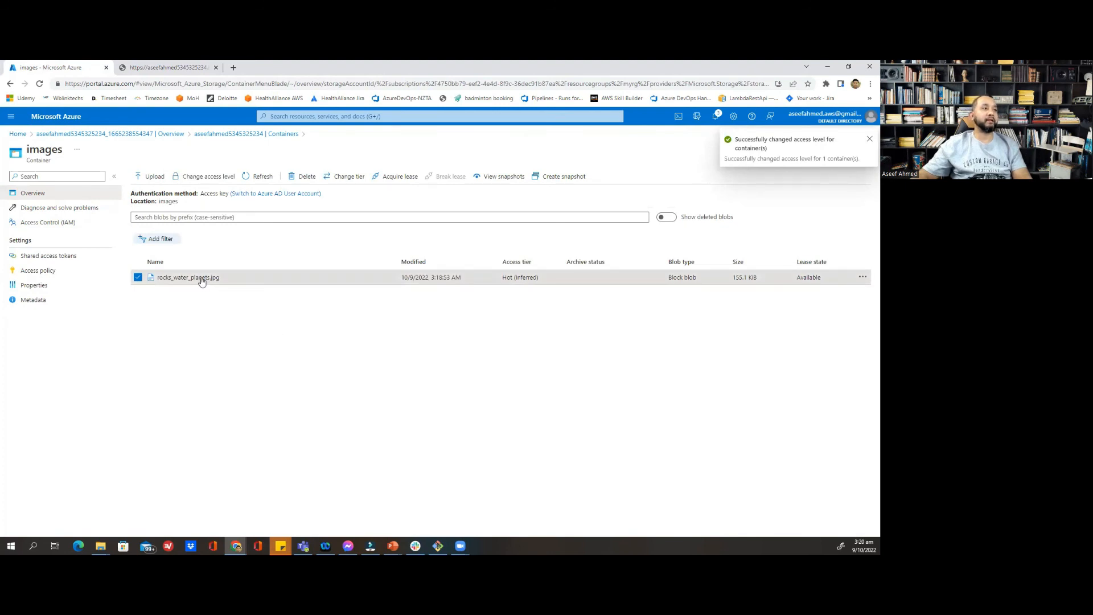
# Switch back to the blob URL tab and reload it; it still shows ResourceNotFound
pyautogui.click(138, 69)
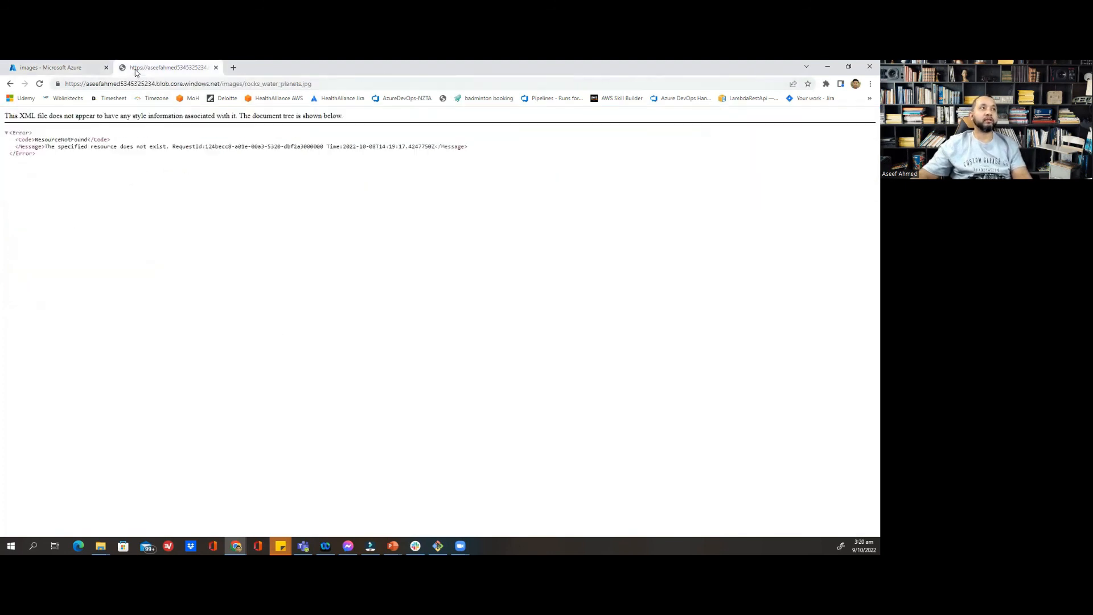
pyautogui.click(39, 84)
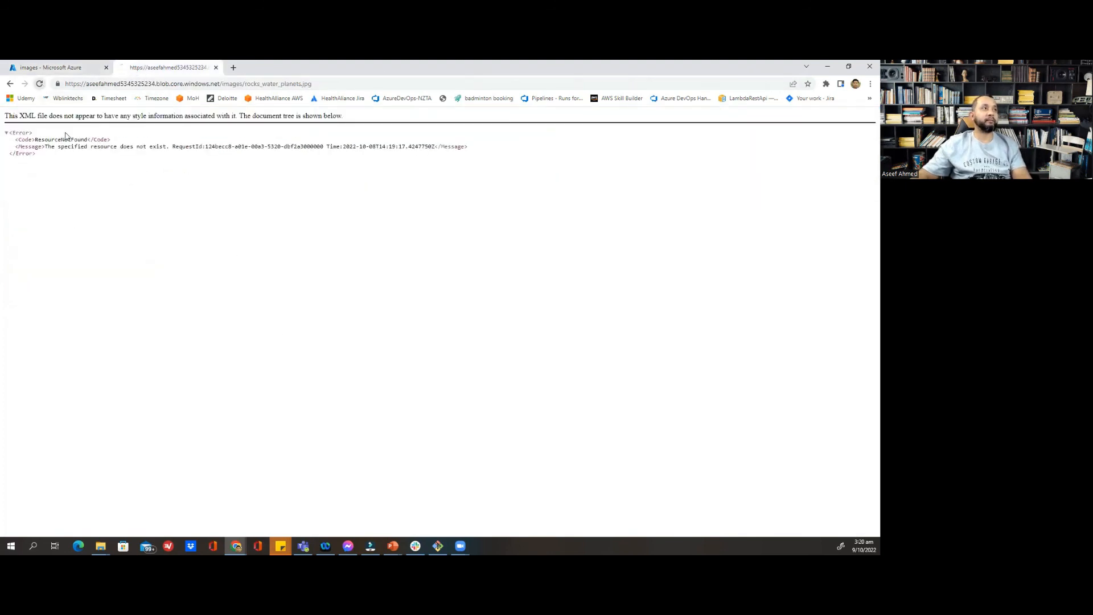